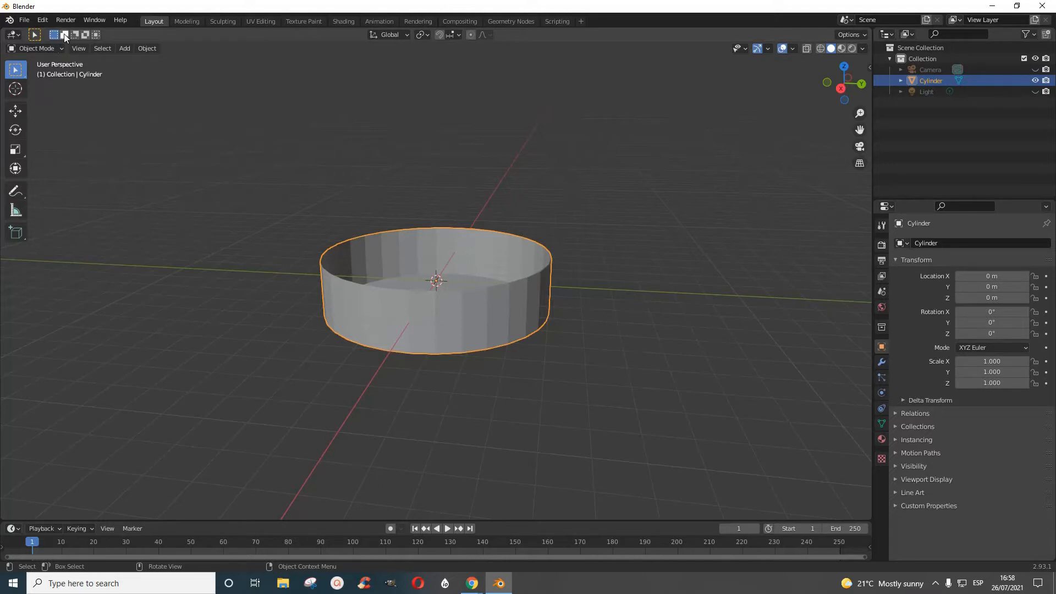
Switch the cylinder to Edit Mode and select the whole edge loop around its open top rim.
left_click(54, 49)
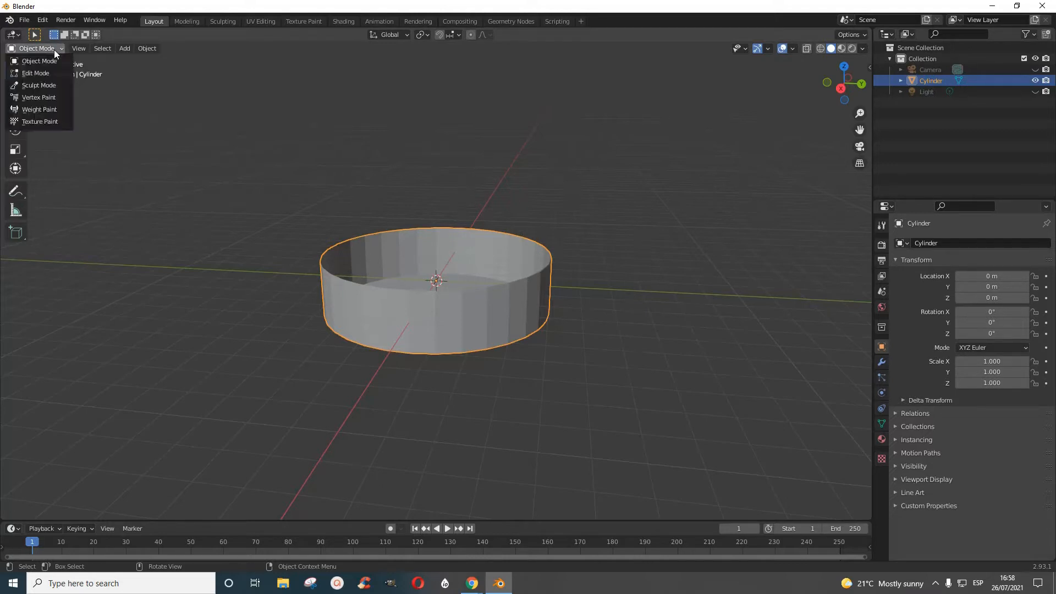
left_click(49, 72)
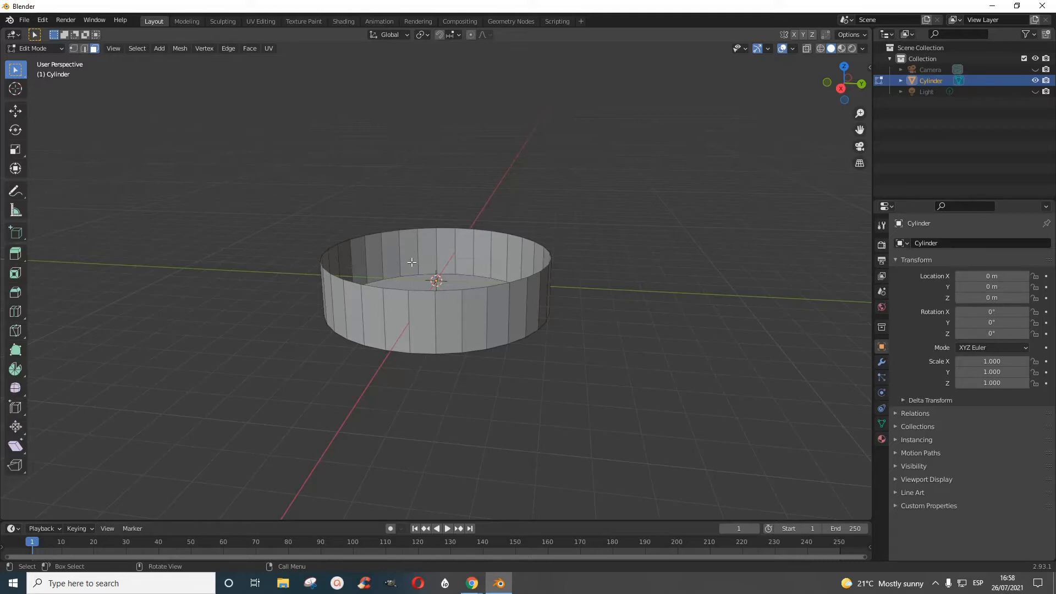
left_click(429, 292)
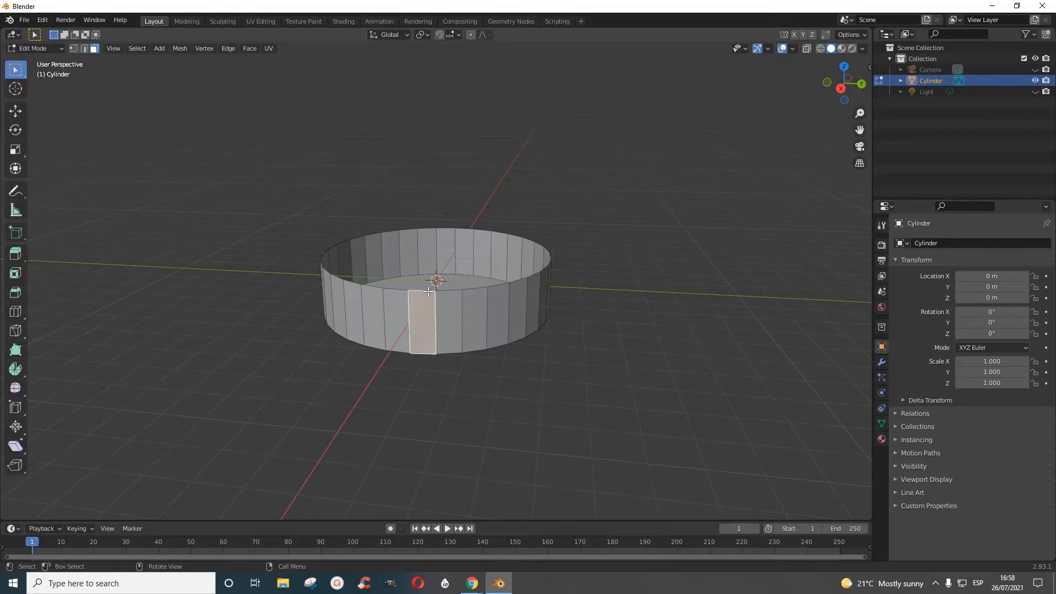
left_click(83, 49)
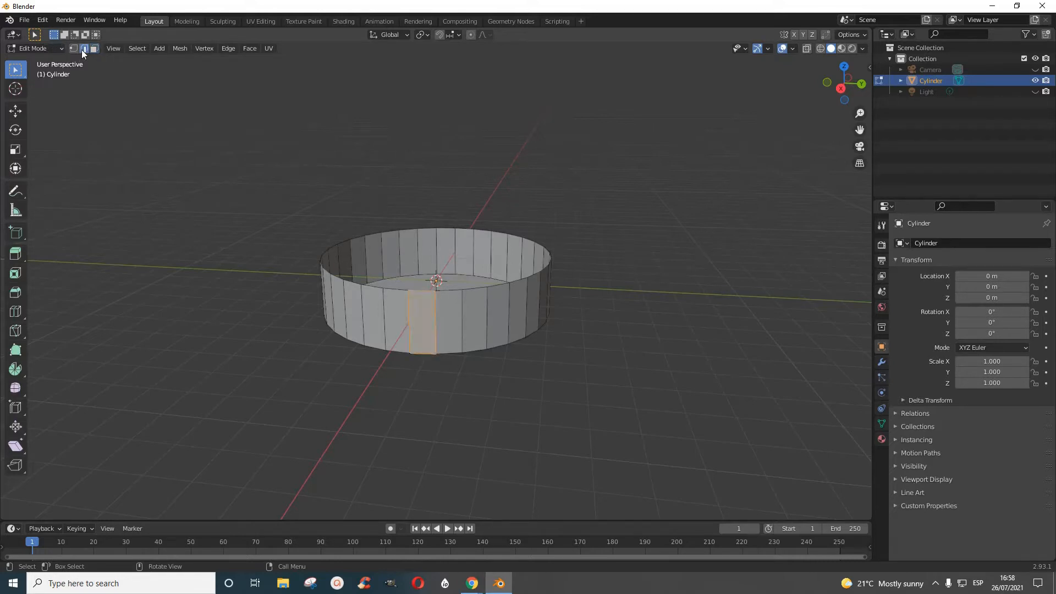
left_click(447, 290)
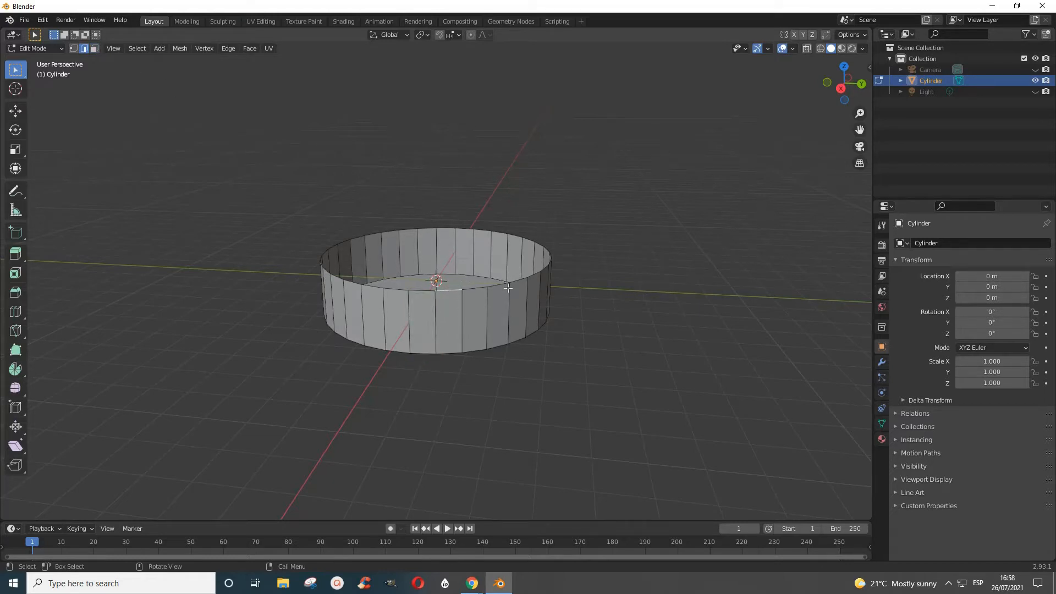
left_click(138, 49)
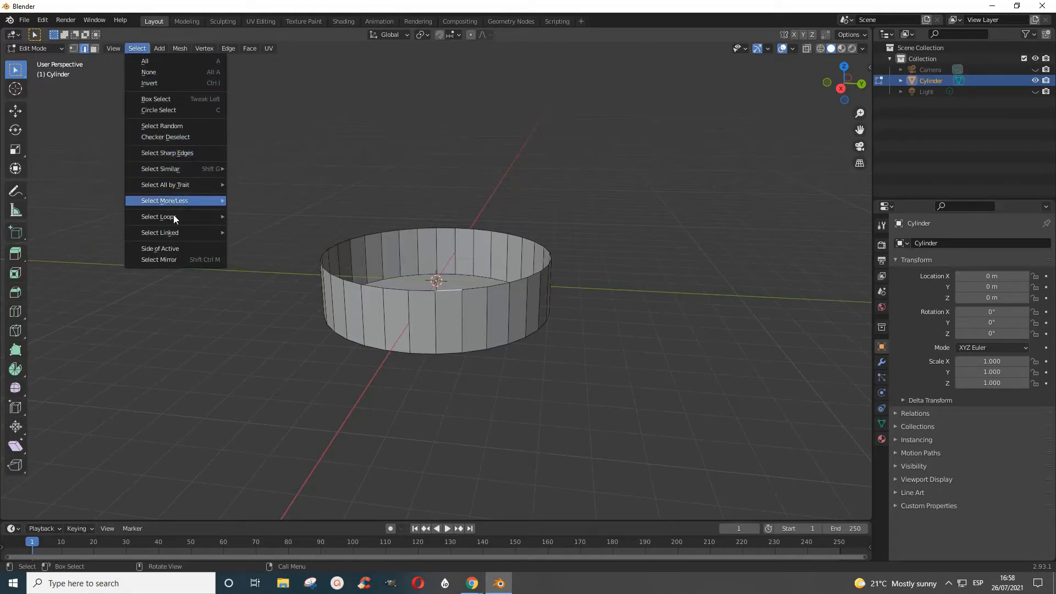
mouse_move(173, 217)
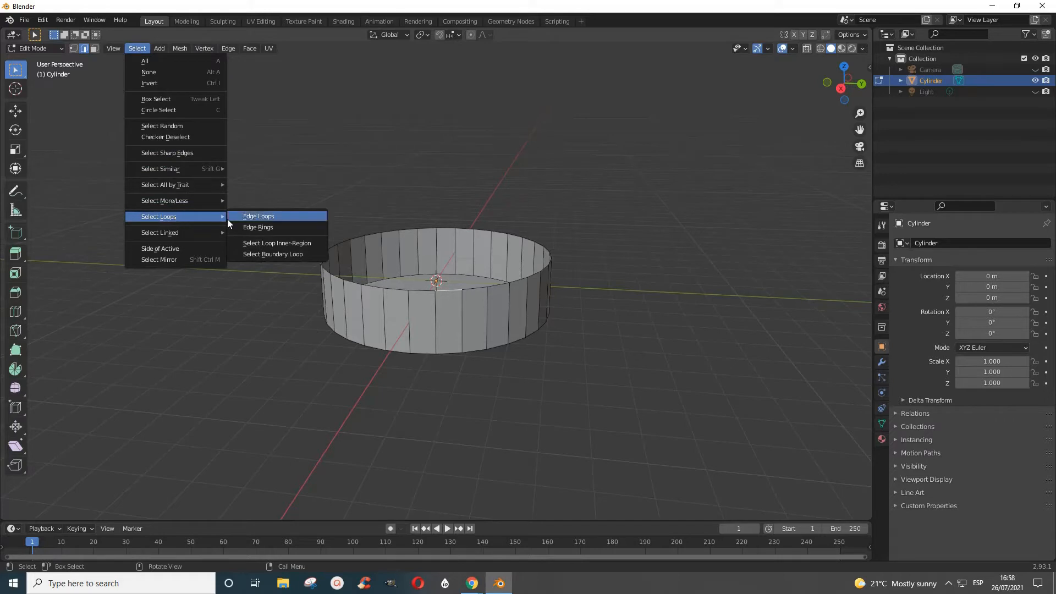
left_click(247, 218)
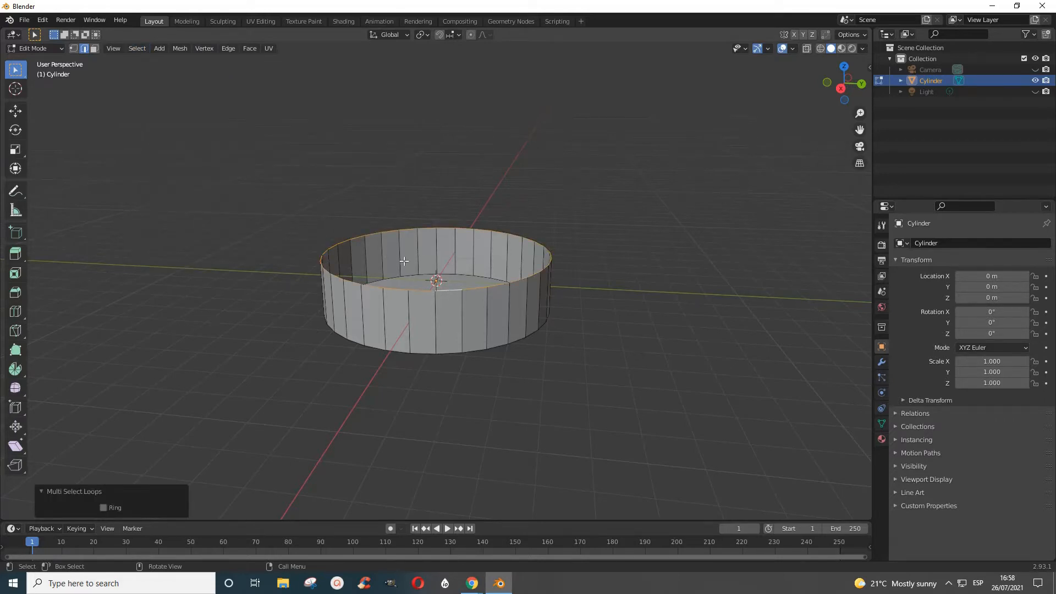
Try closing the selected top rim with a single new face, and undo it.
key("f")
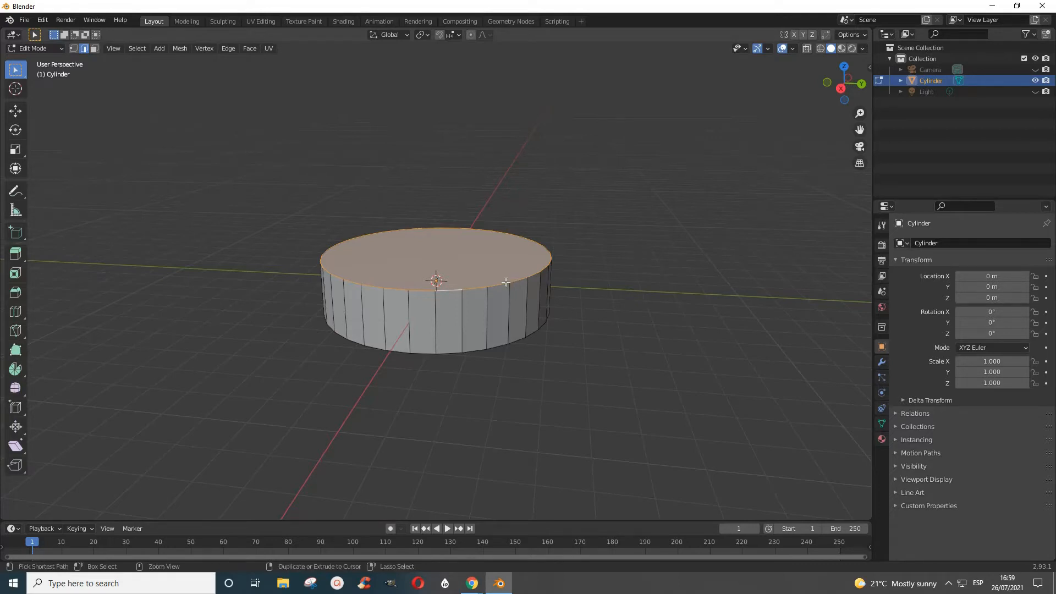
key("ctrl+x")
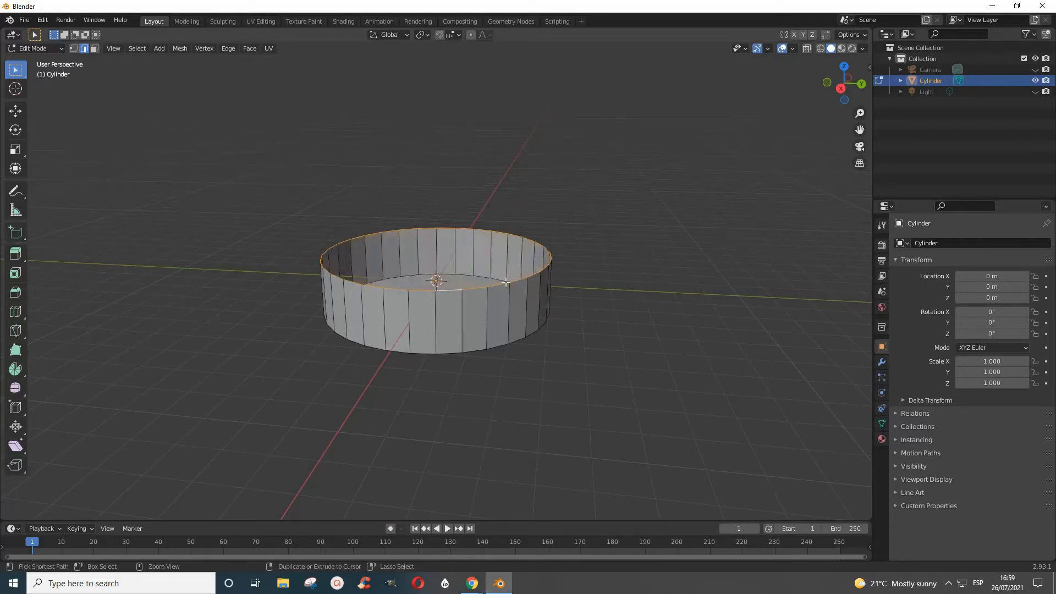
Close the cylinder's top rim with triangulated faces using Fill, with the Beauty option off.
left_click(251, 49)
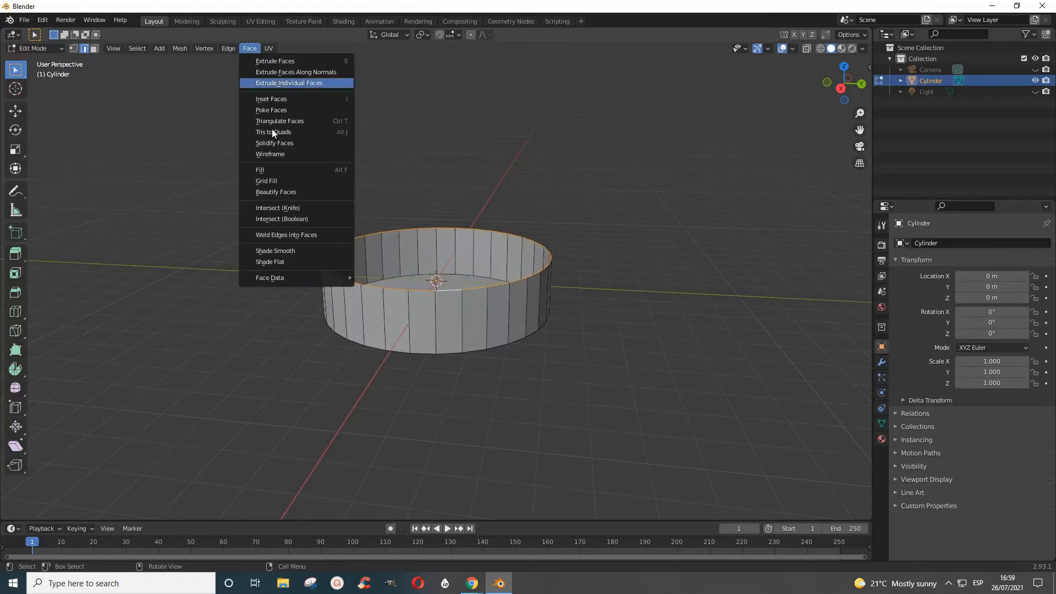
left_click(273, 169)
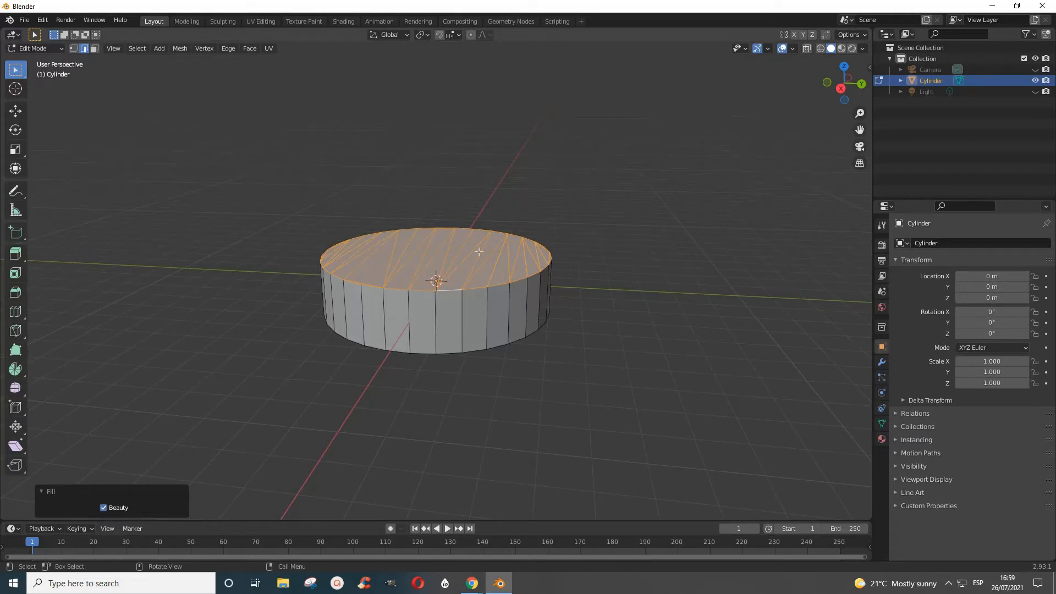
left_click(104, 509)
Subdivide the edge running across the middle of the cylinder's top with 1 cut, and clear the selection.
left_click(446, 262)
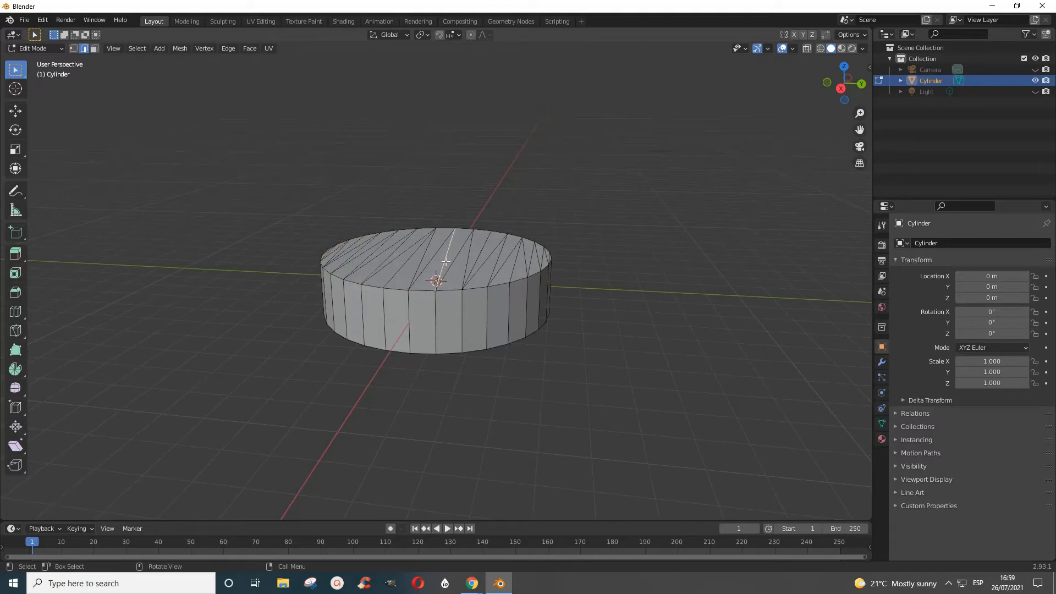
right_click(446, 262)
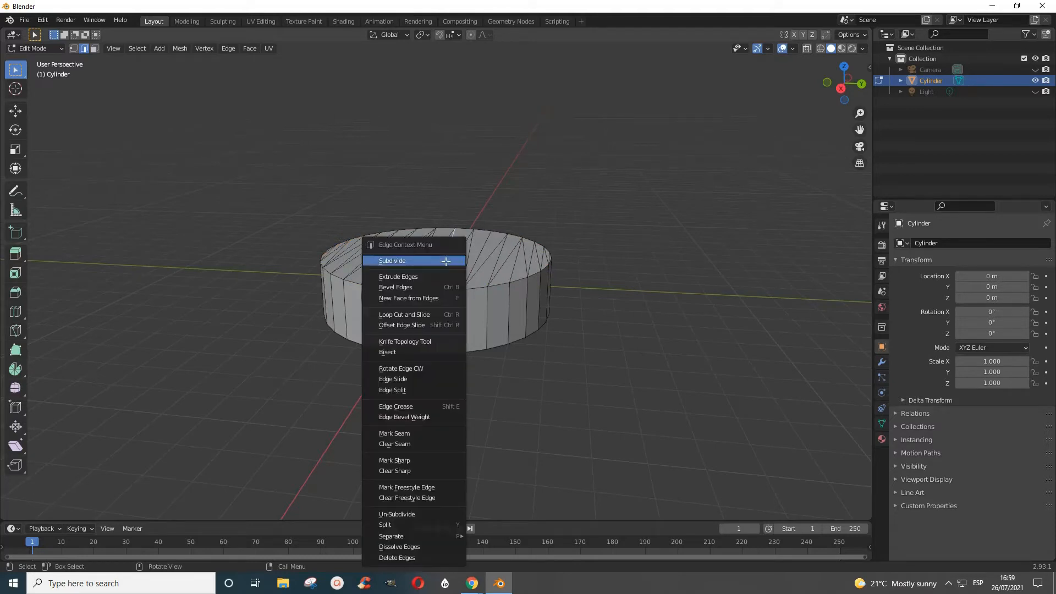
left_click(411, 259)
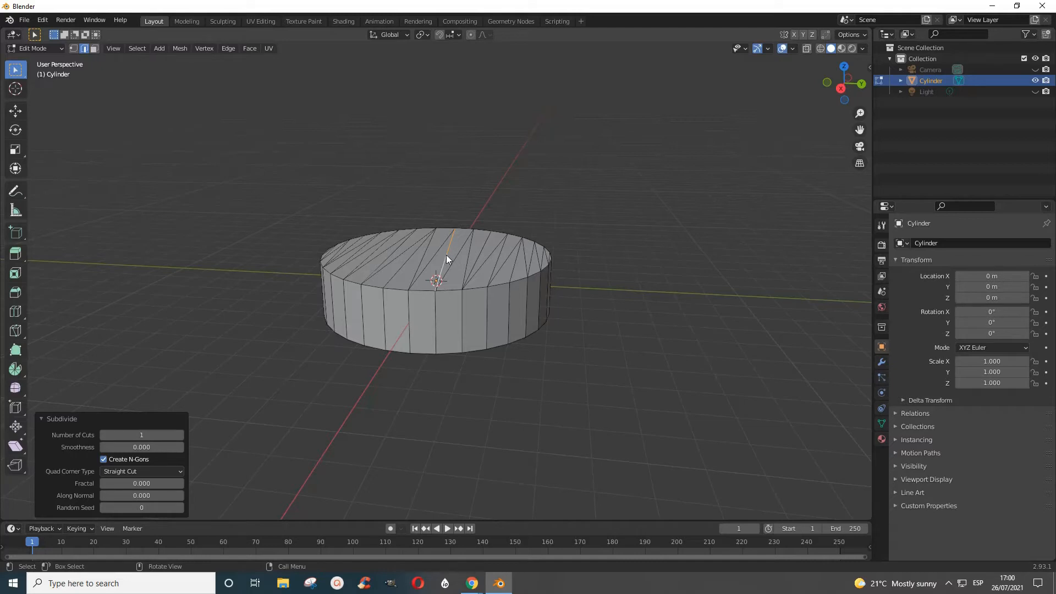
left_click(280, 345)
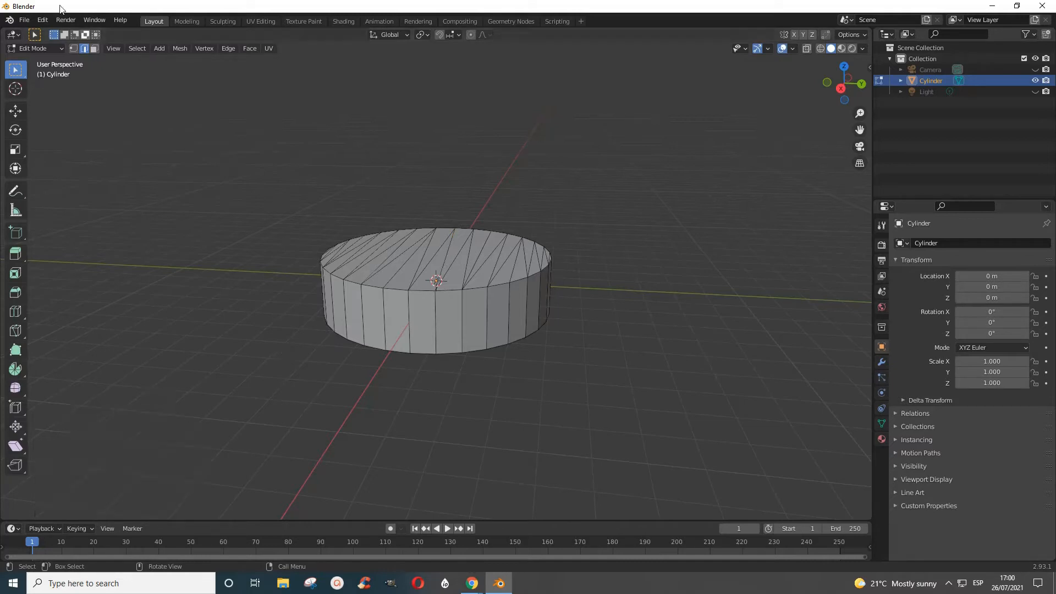
Switch to vertex selection and add one loop cut halfway up the cylinder's side wall.
left_click(73, 49)
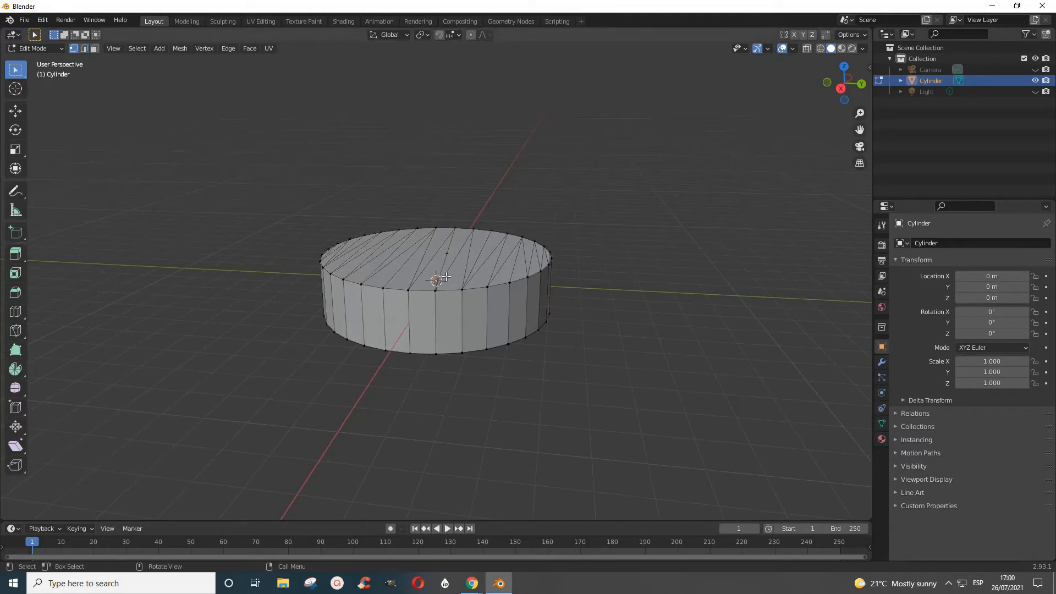
left_click(23, 314)
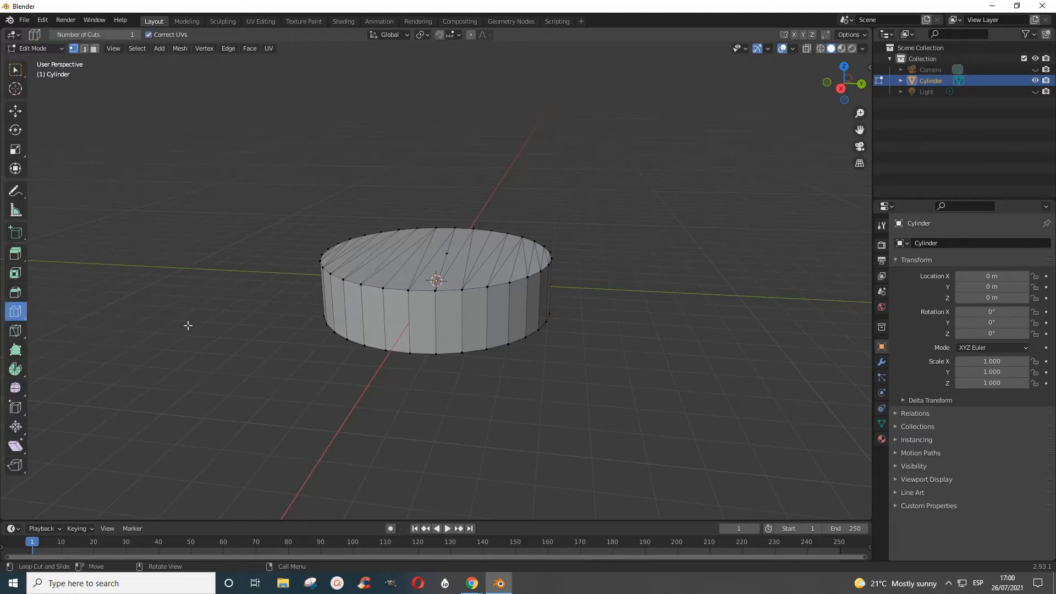
left_click(472, 320)
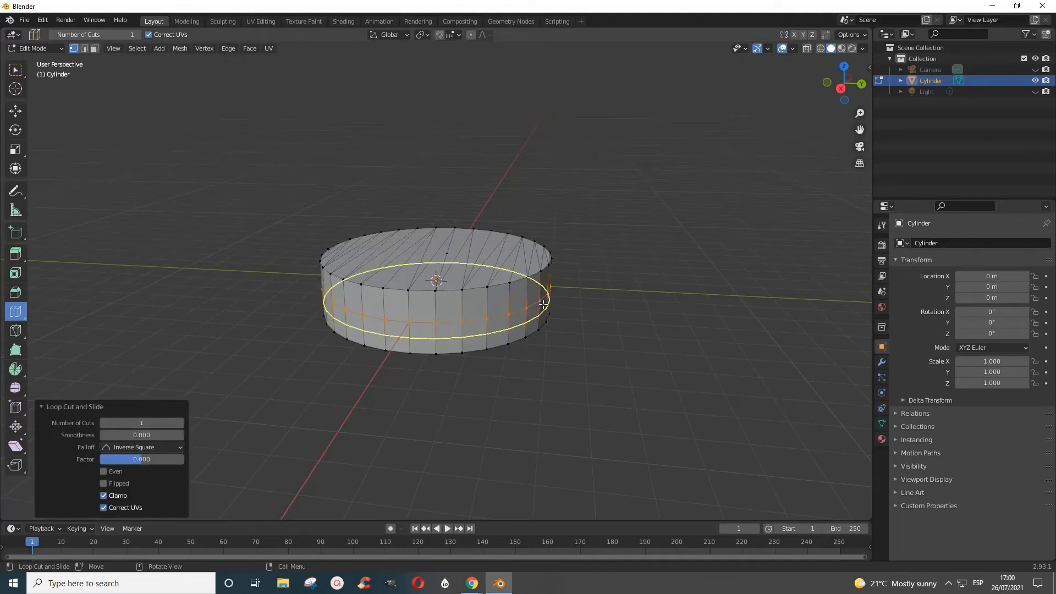
Knife-cut the front side from a top-rim vertex down to a loop-cut vertex and back up into the adjacent face.
left_click(19, 332)
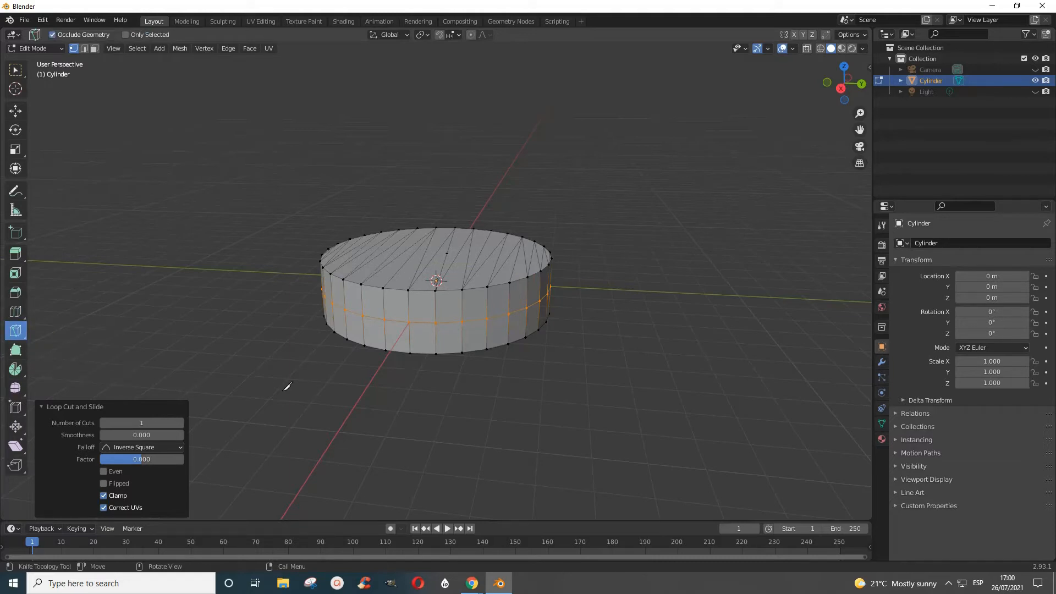
left_click(383, 287)
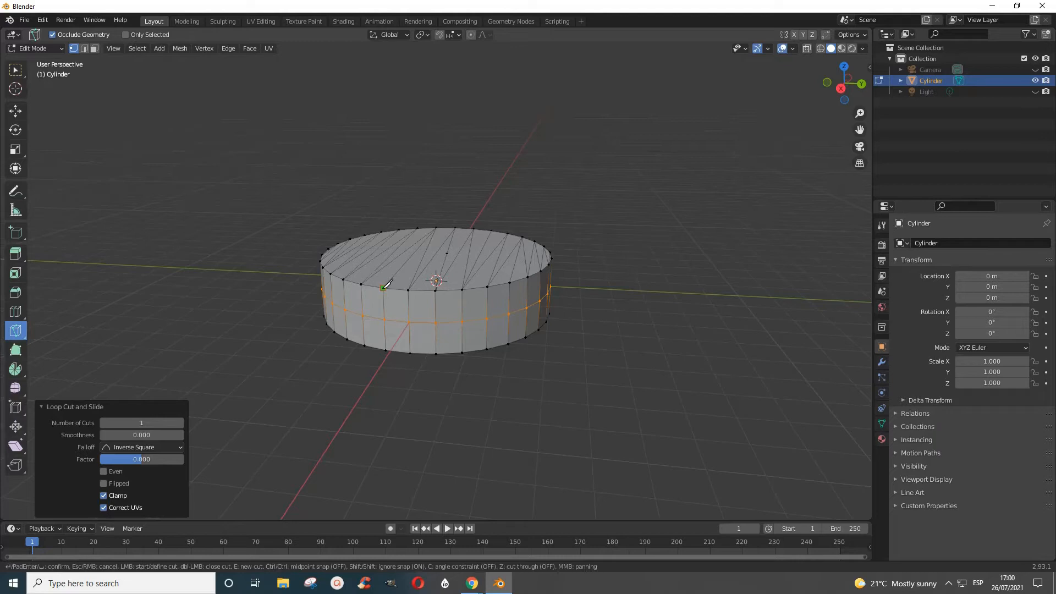
left_click(408, 322)
left_click(422, 303)
key("Return")
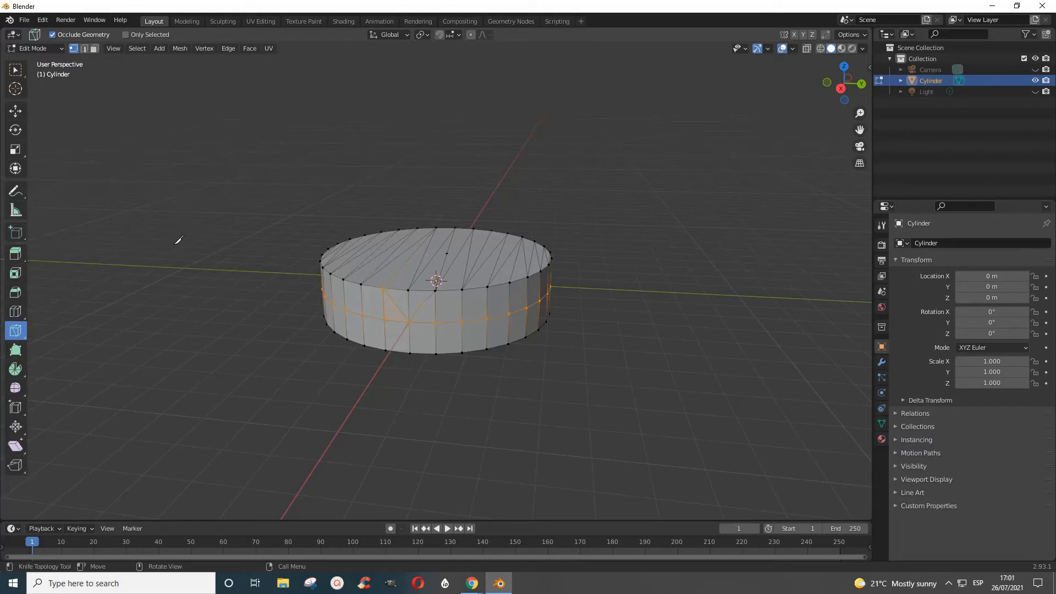
Select a front top-rim vertex and the diagonally adjacent loop-cut vertex, and join them with Connect Vertex Path.
left_click(16, 70)
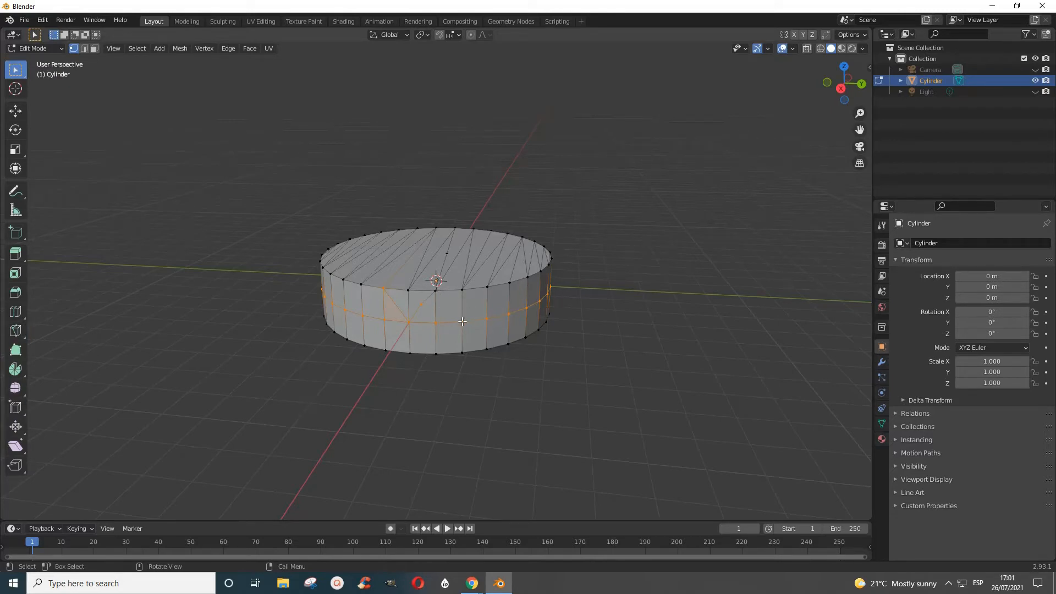
left_click(567, 425)
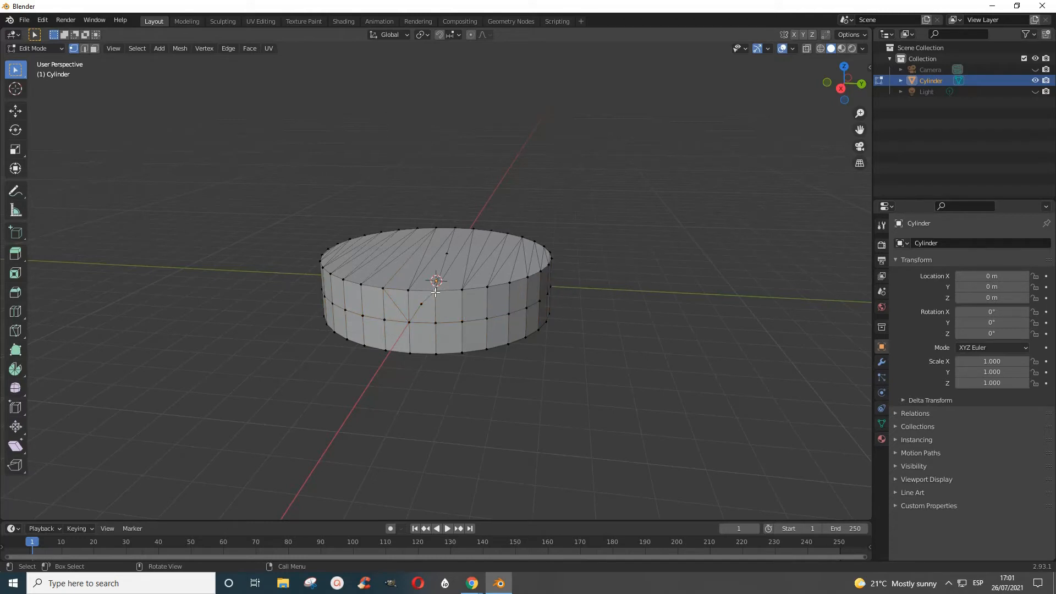
left_click(462, 324, "shift")
right_click(454, 308)
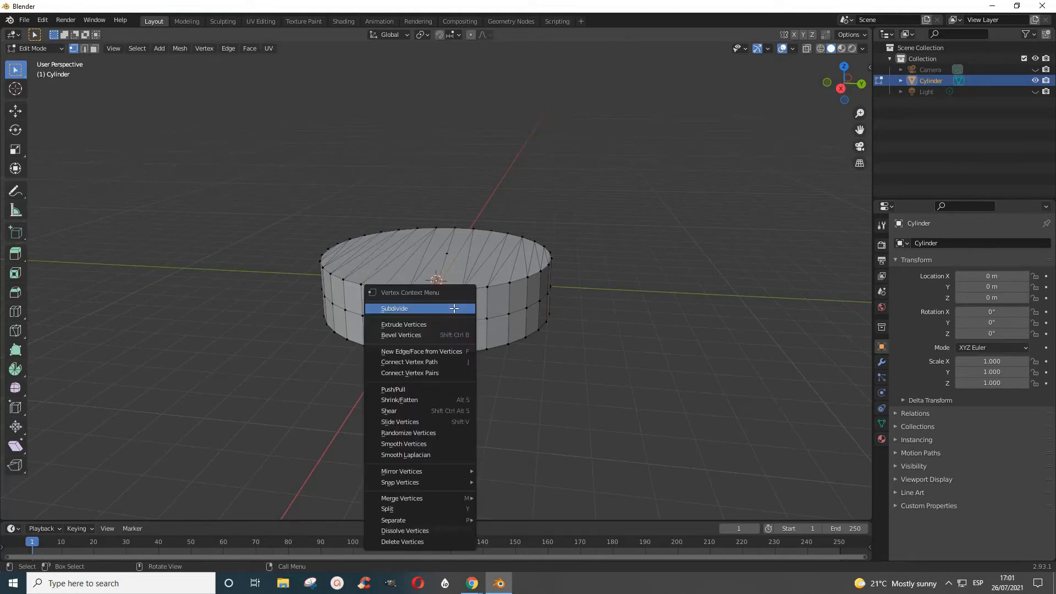
left_click(427, 362)
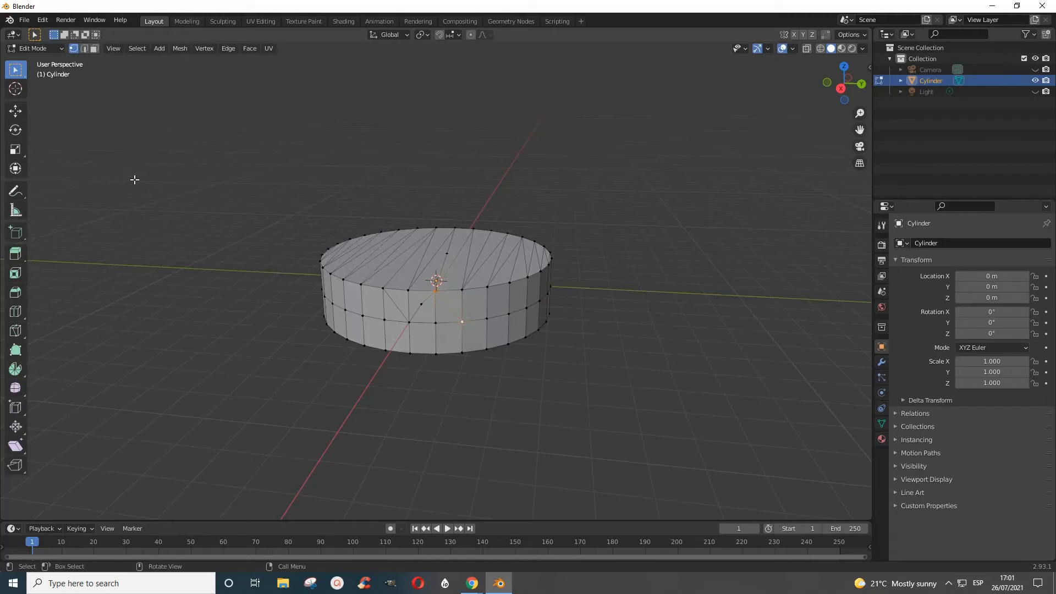
Return to Object Mode and delete the cylinder from the scene.
key("Tab")
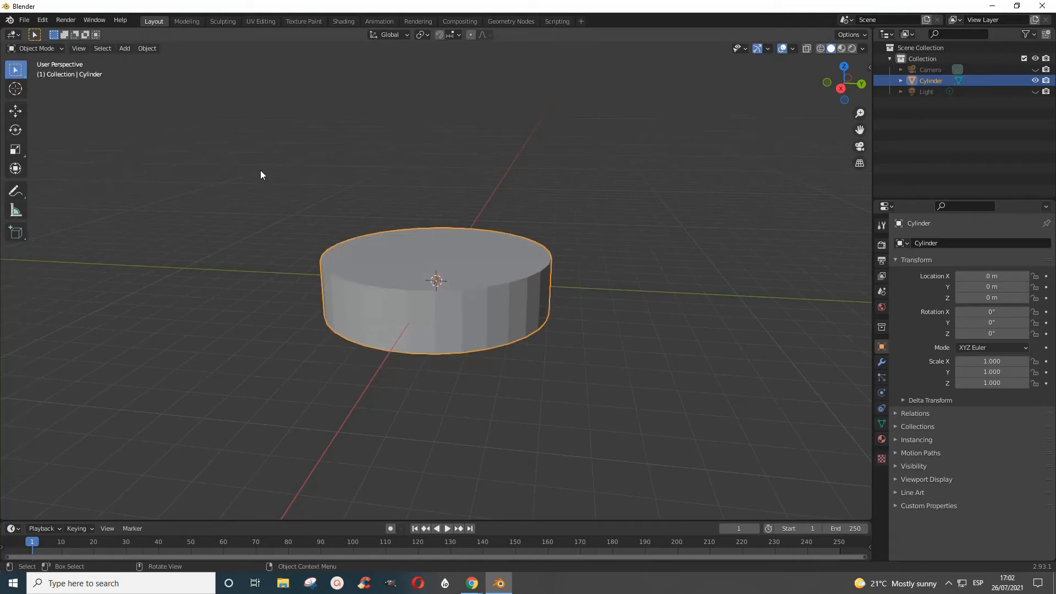
left_click_drag(260, 170, 598, 363)
key("x")
left_click(474, 313)
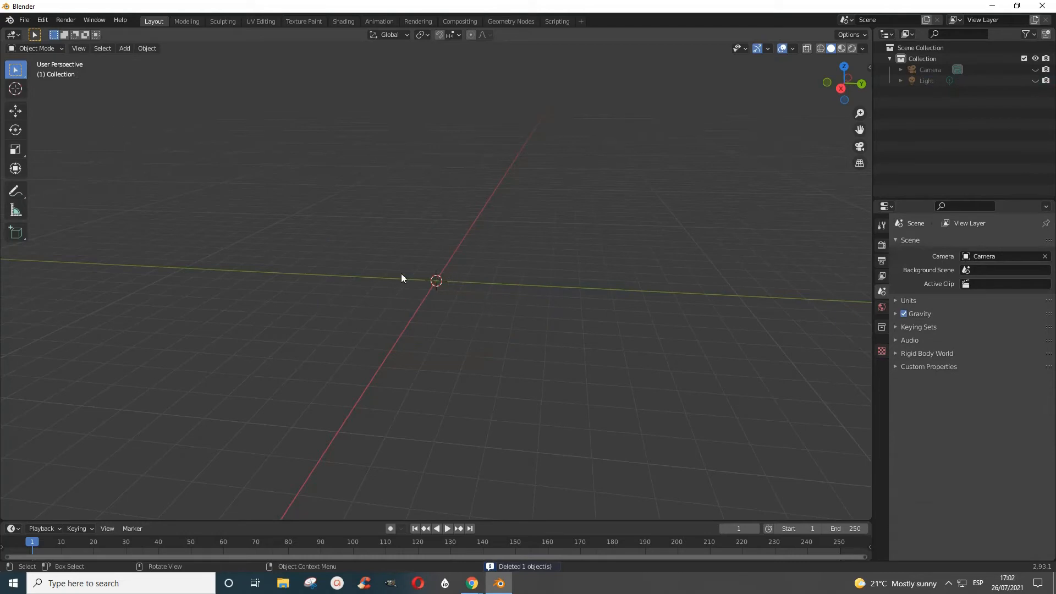
Add a 2 m mesh plane at the world origin and deselect it.
left_click(130, 47)
mouse_move(176, 61)
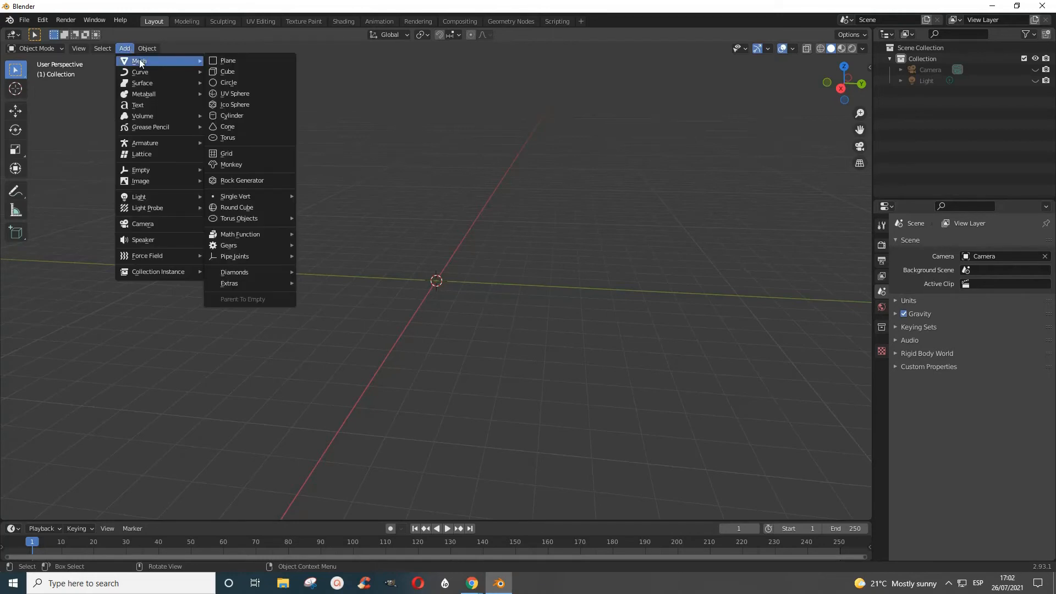
left_click(229, 60)
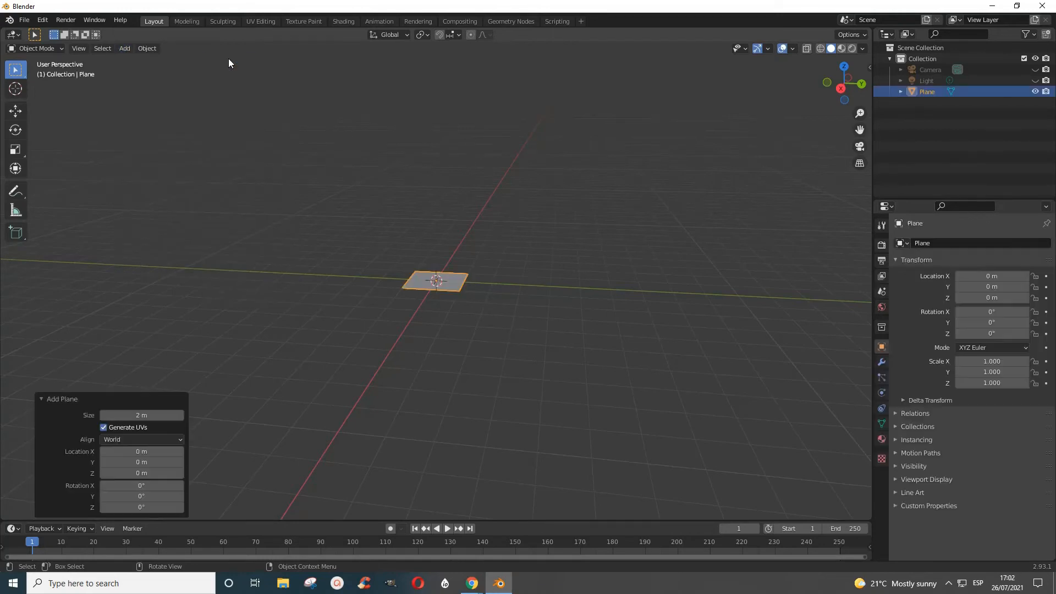
left_click(522, 339)
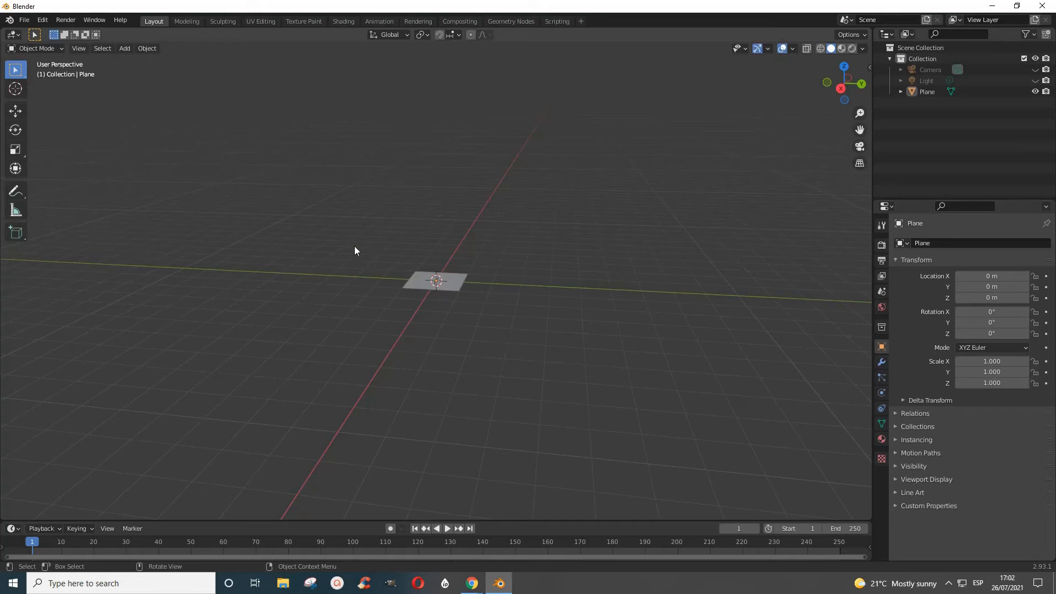
Select the plane, enter Edit Mode and merge all its vertices into one with Merge At Center.
left_click(125, 48)
left_click(450, 293)
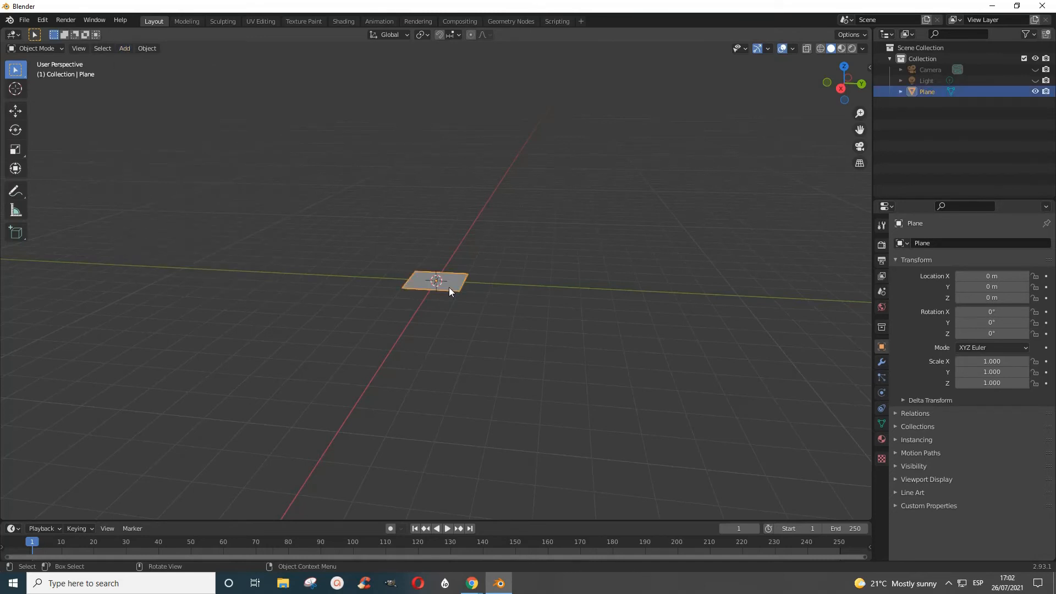
right_click(449, 287)
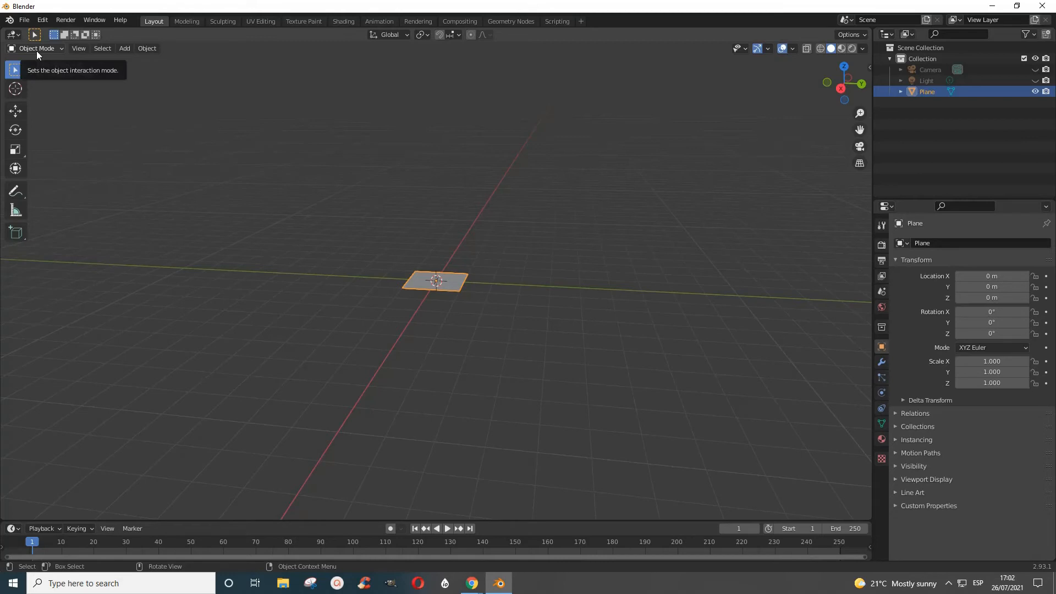
key("Tab")
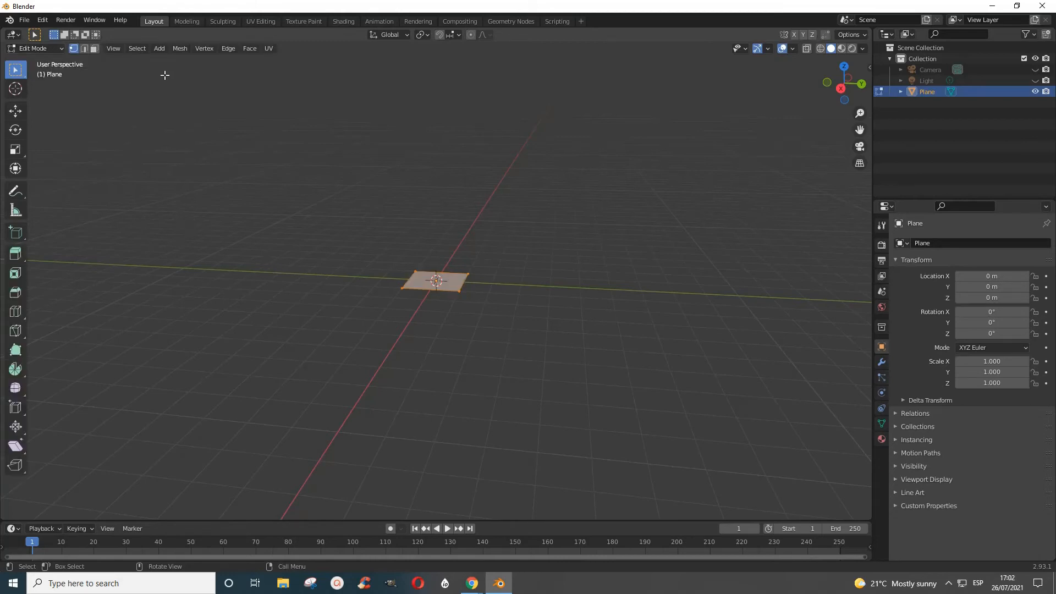
left_click(183, 49)
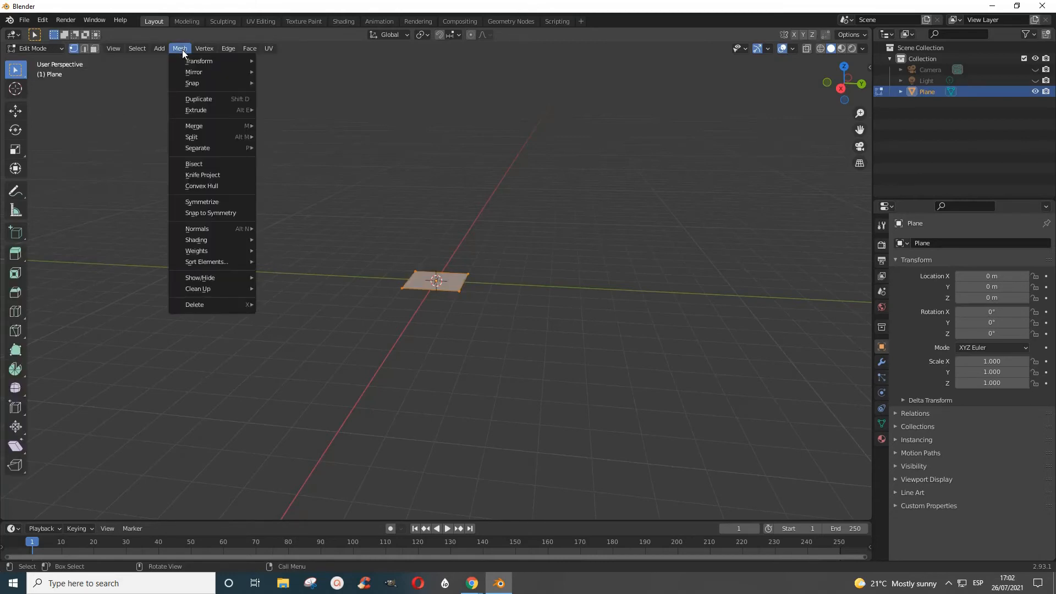
mouse_move(198, 85)
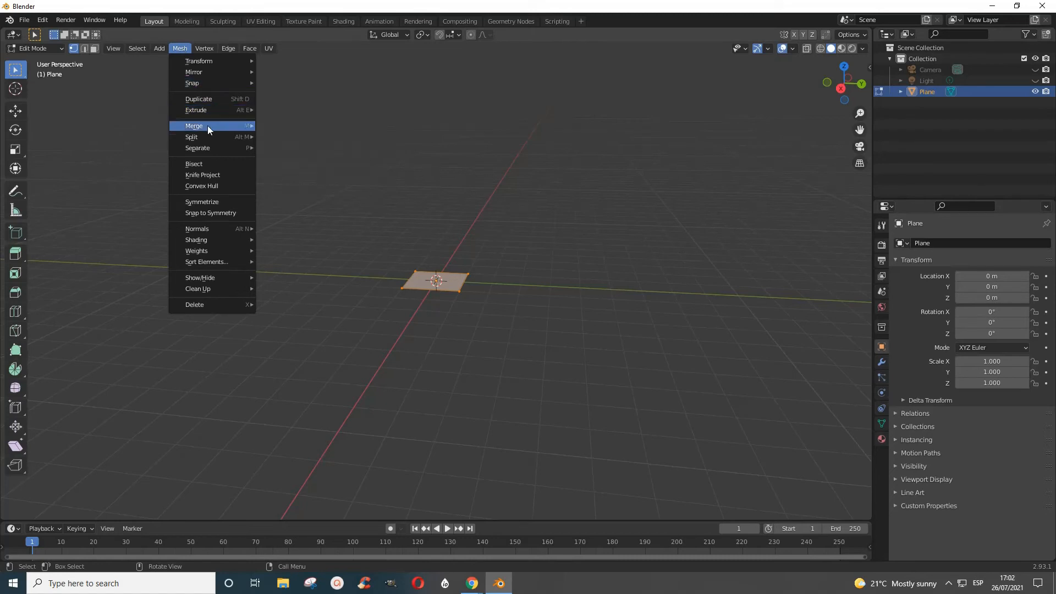
mouse_move(205, 126)
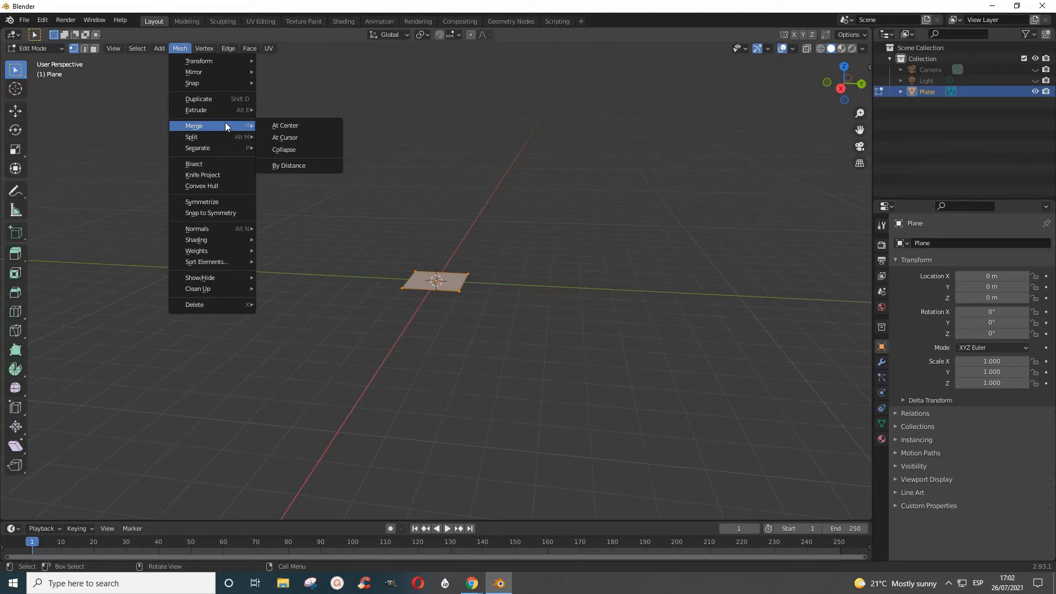
left_click(280, 127)
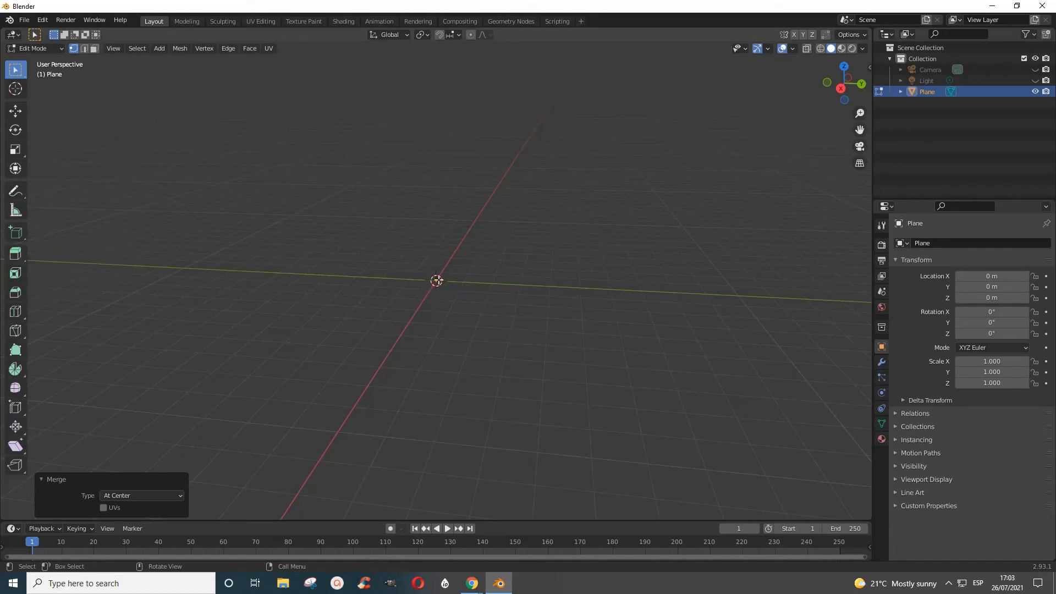
Extrude the merged vertex freely up and away from the origin to make an edge about 1.57 m long.
key("e")
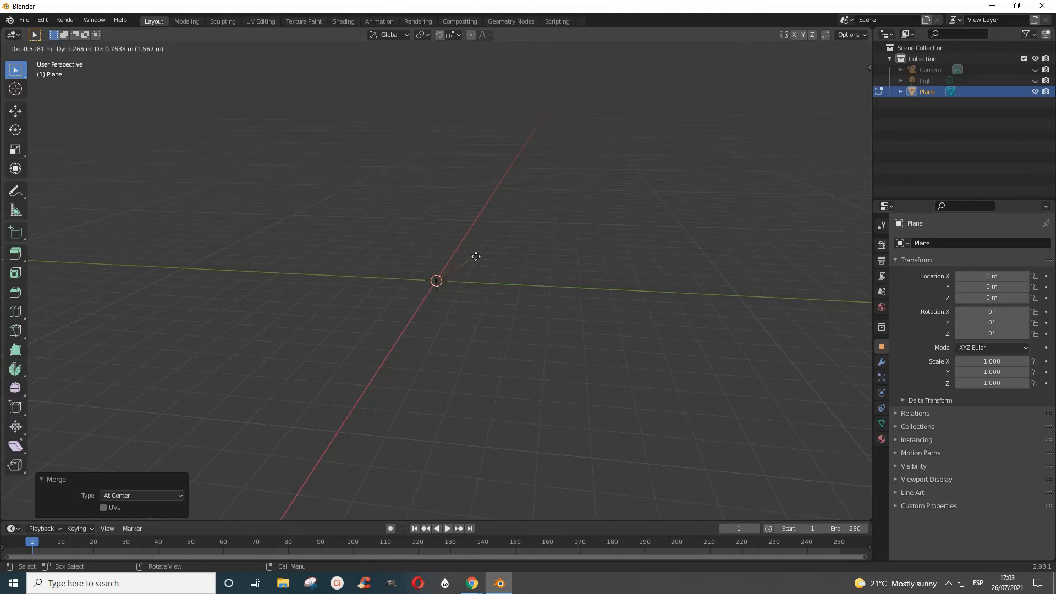
left_click(475, 257)
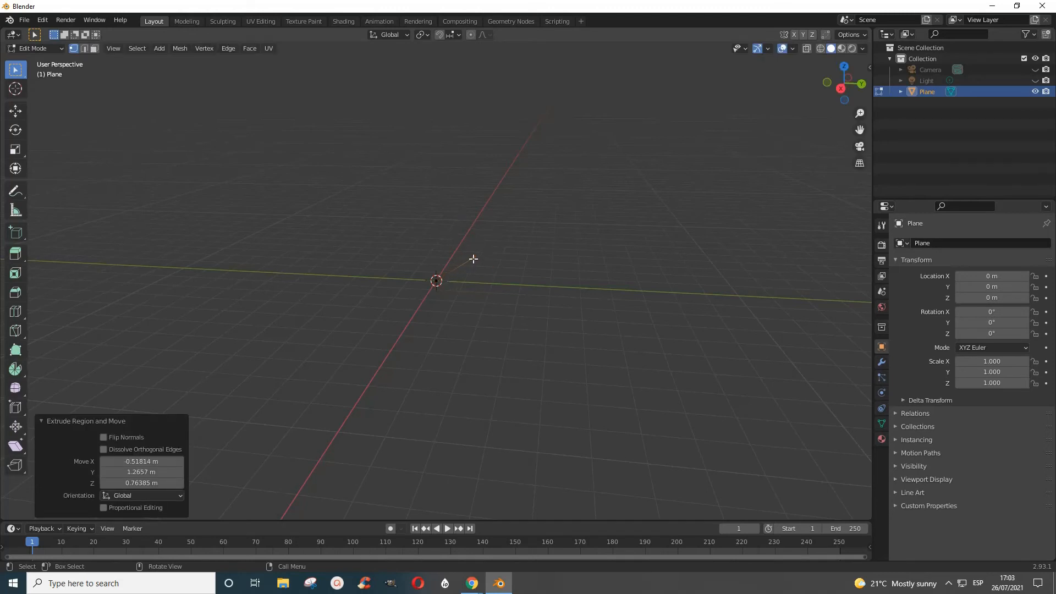
key("b")
left_click_drag(473, 259, 466, 235)
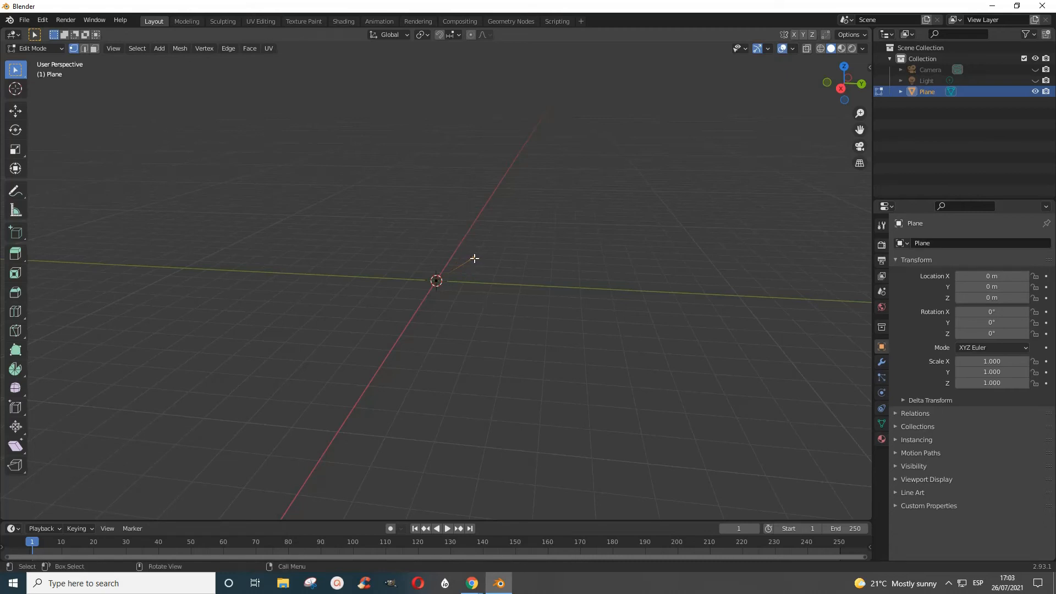
Extrude the edge's end vertex about 2.44 m along Y with the Extrude Region tool and deselect everything.
left_click(15, 254)
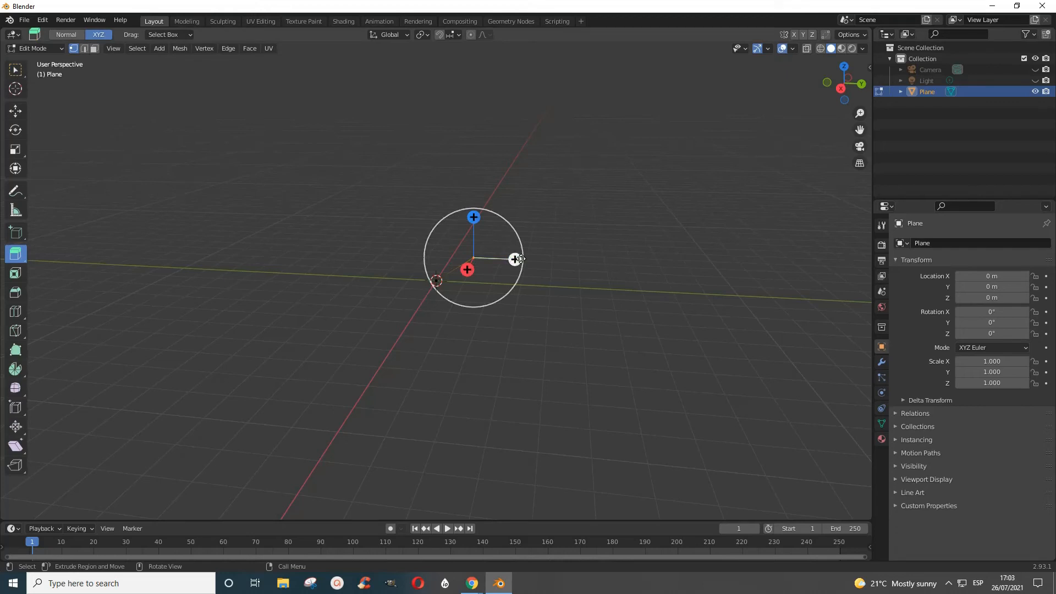
left_click_drag(520, 258, 588, 238)
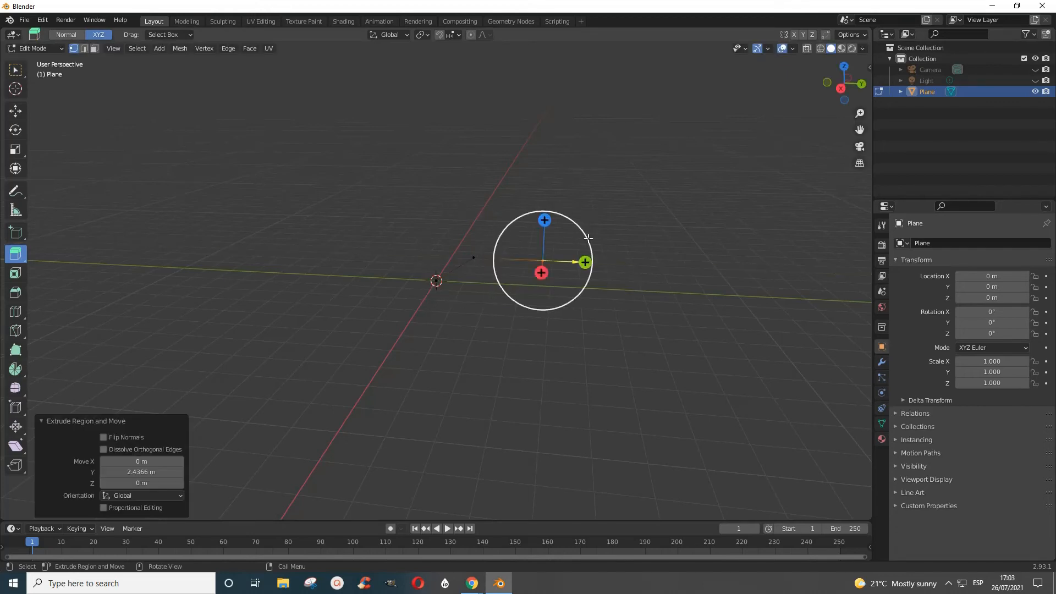
left_click(513, 331)
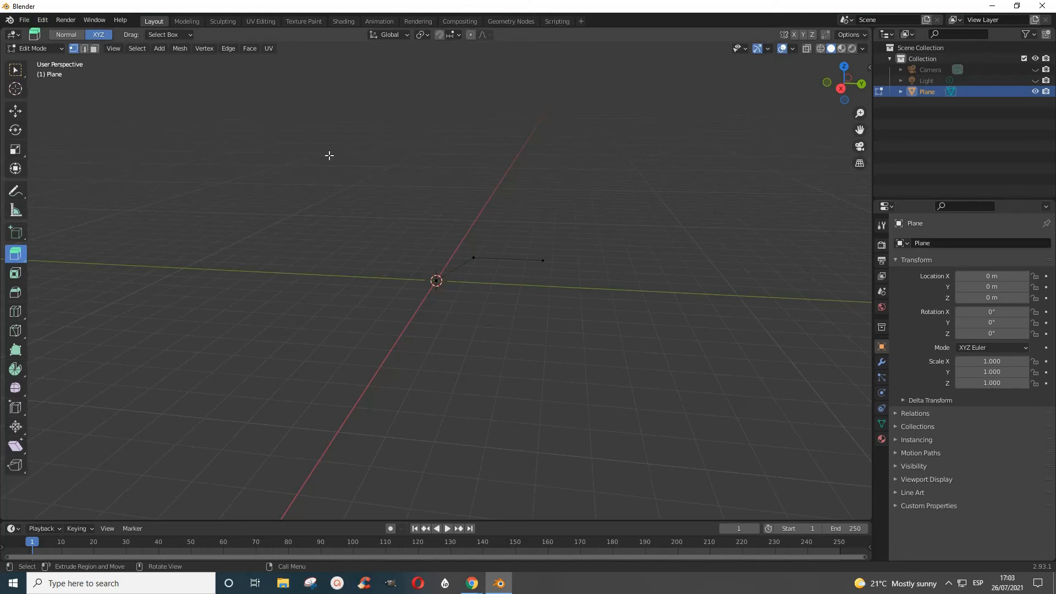
Box-select all the extruded points and edges and delete their vertices.
left_click_drag(329, 155, 575, 374)
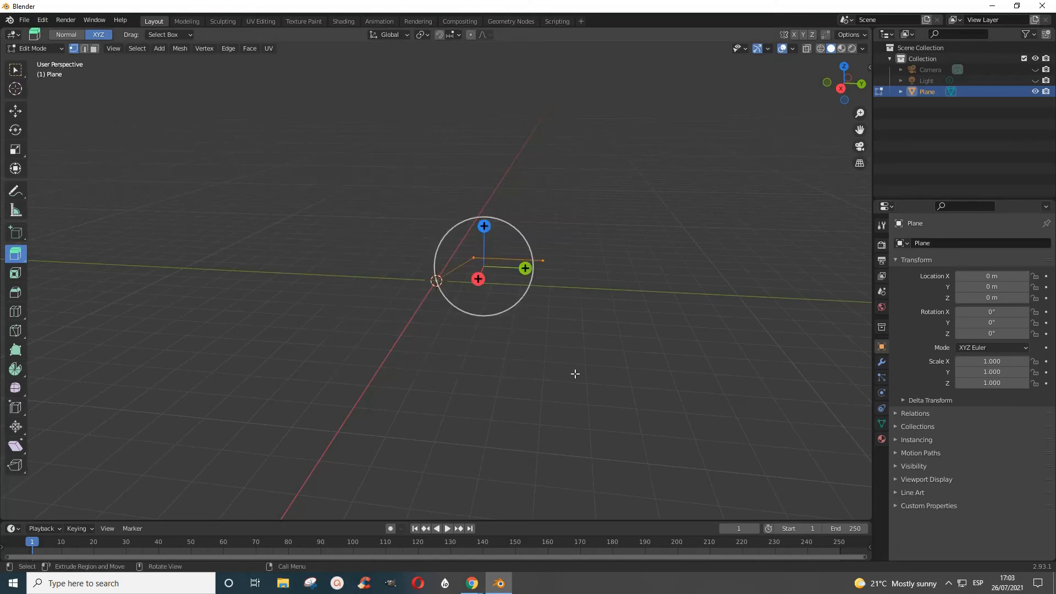
key("x")
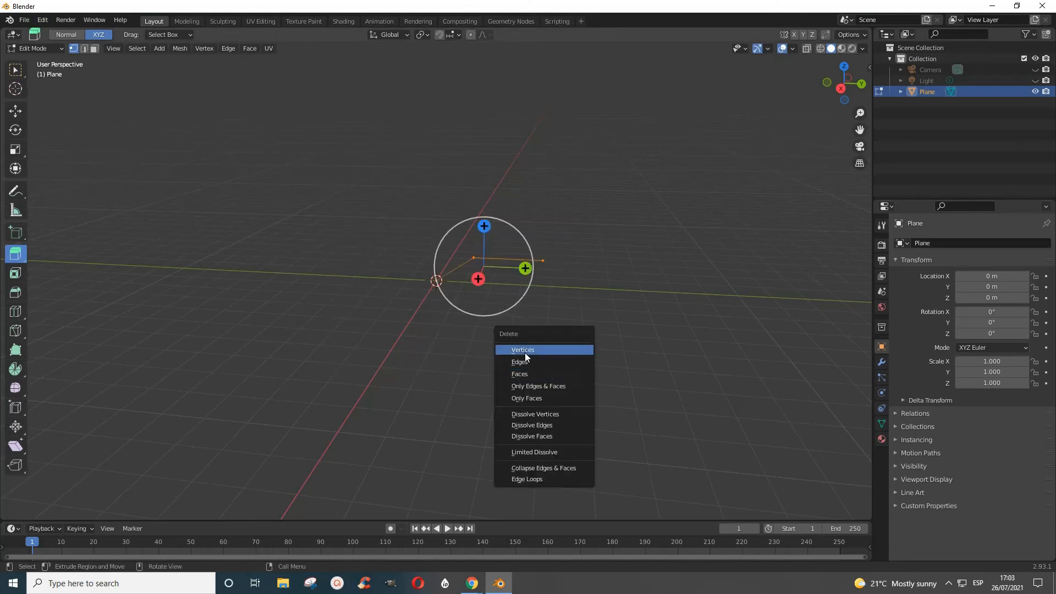
left_click(516, 349)
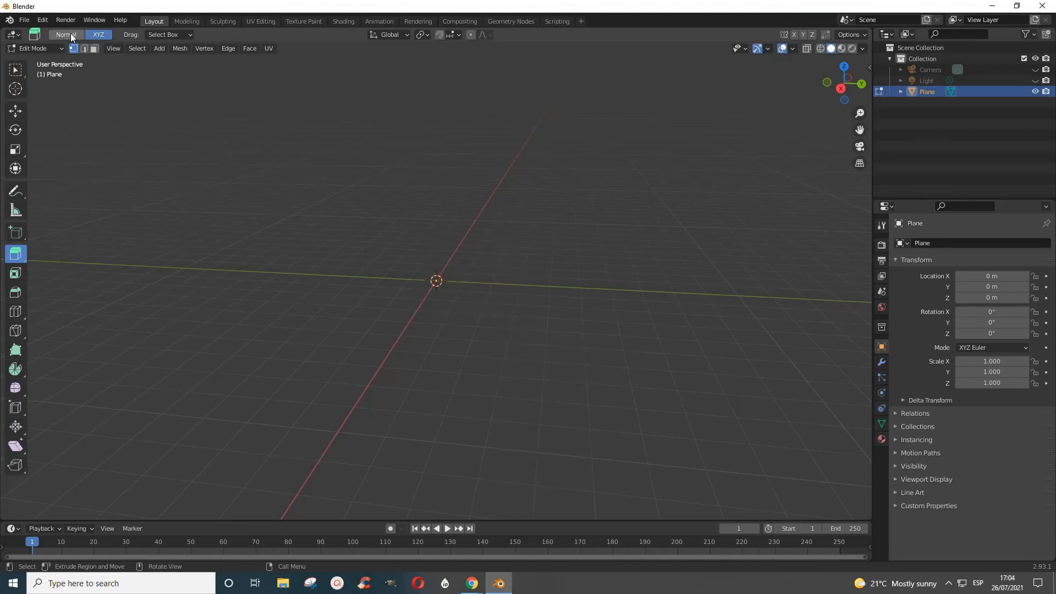
Check in the add-on preferences whether Add Mesh: Extra Objects is enabled, and close the preferences.
left_click(42, 22)
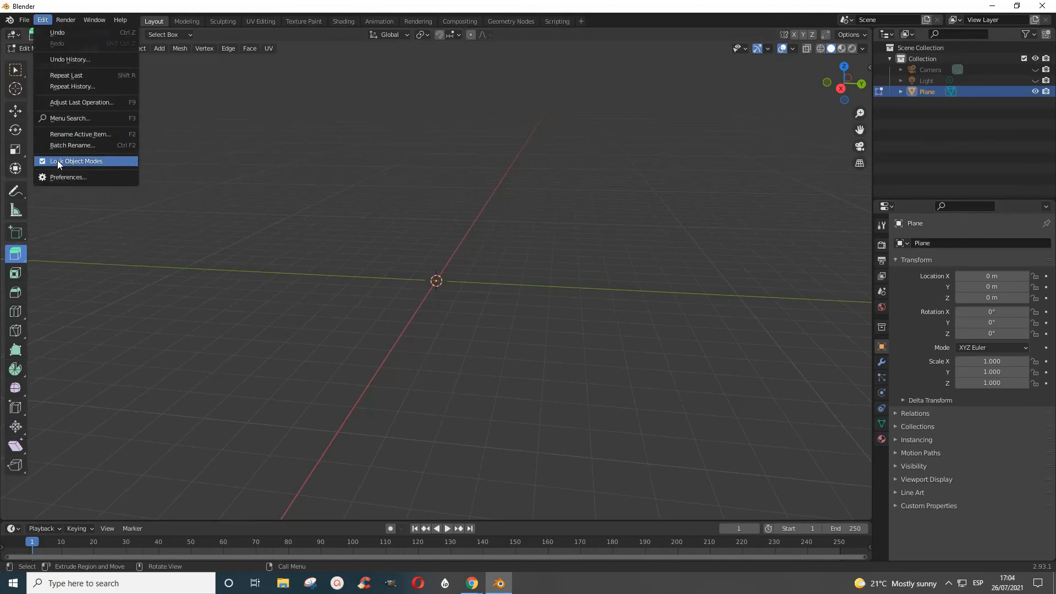
left_click(64, 176)
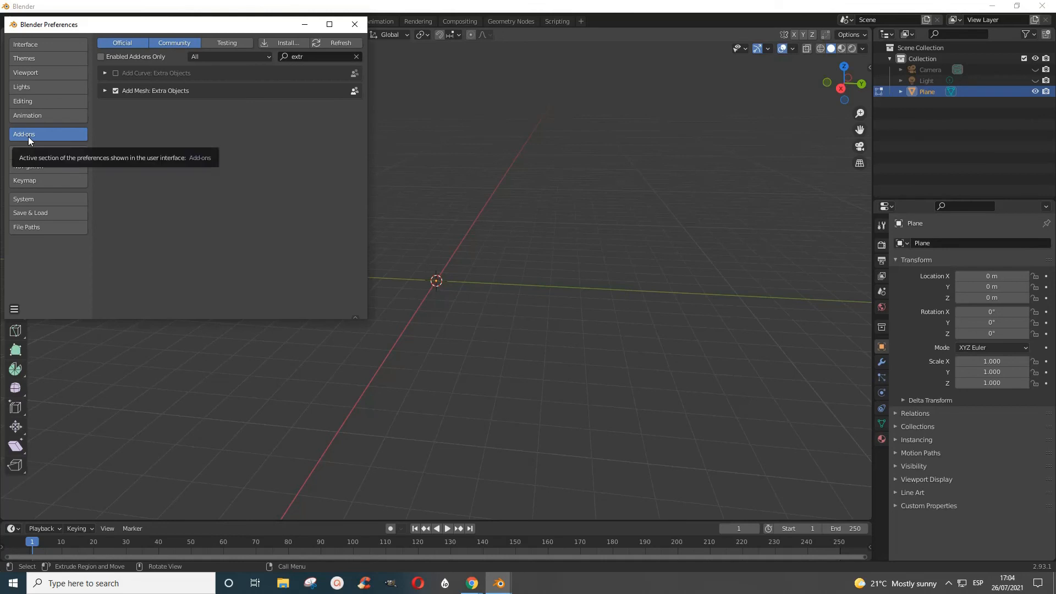
left_click(303, 56)
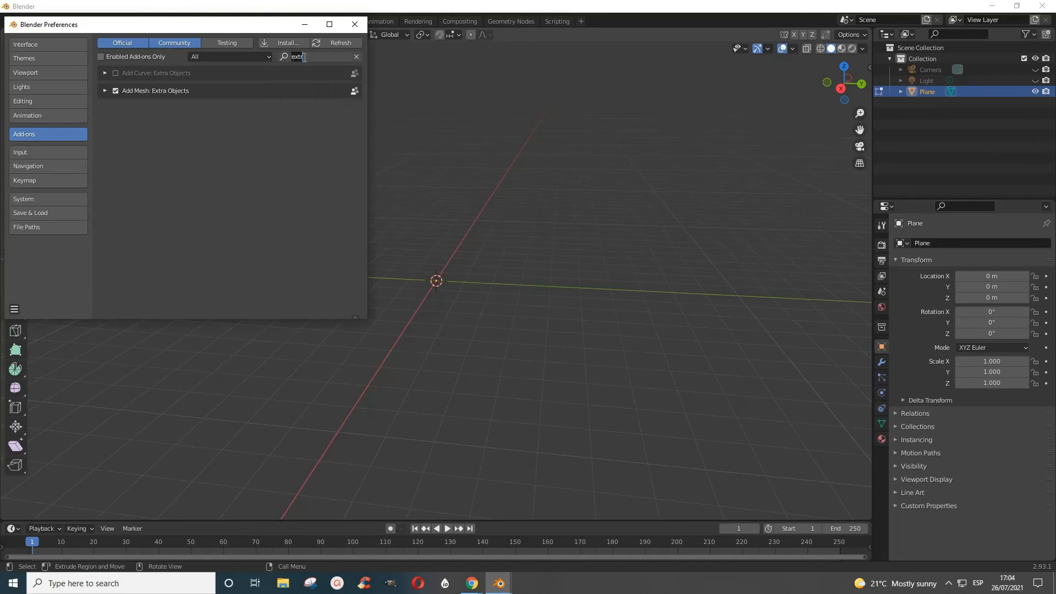
left_click(309, 59)
left_click(355, 24)
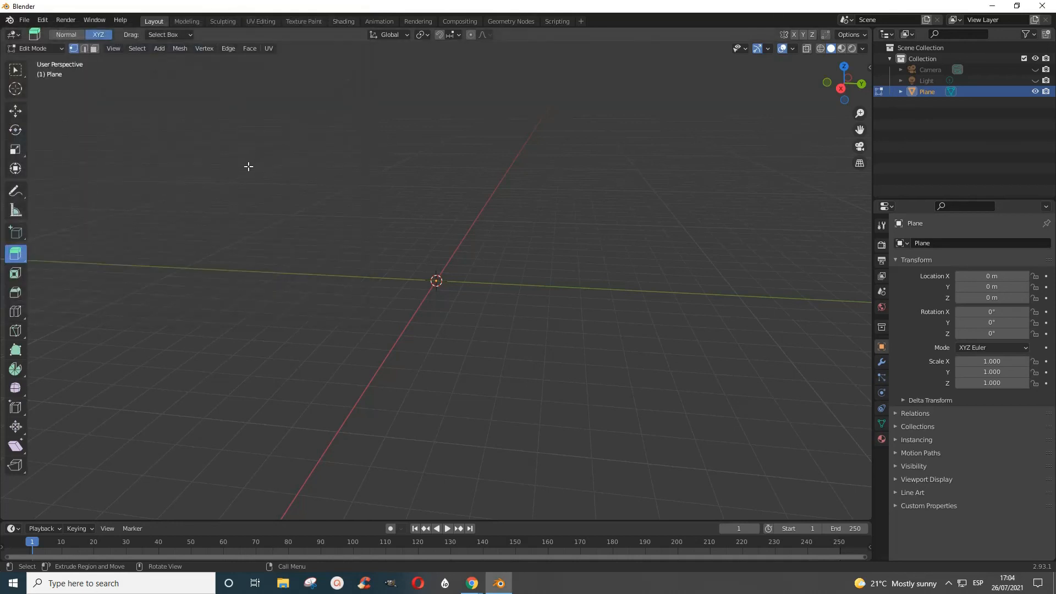
Add a single vertex at the world origin and extrude it about 1.43 m upward along Z.
left_click(58, 51)
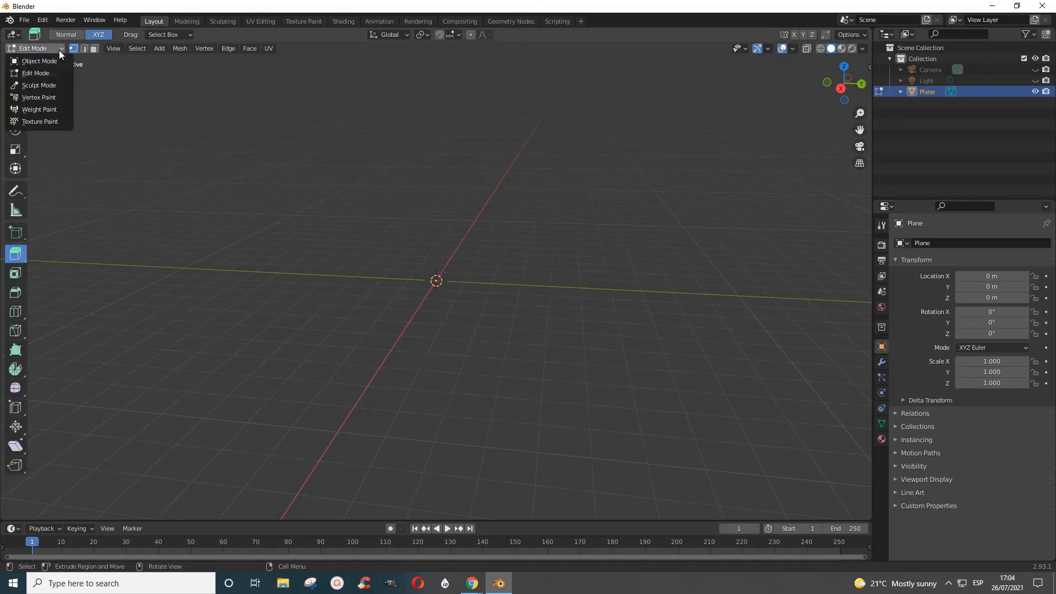
left_click(163, 48)
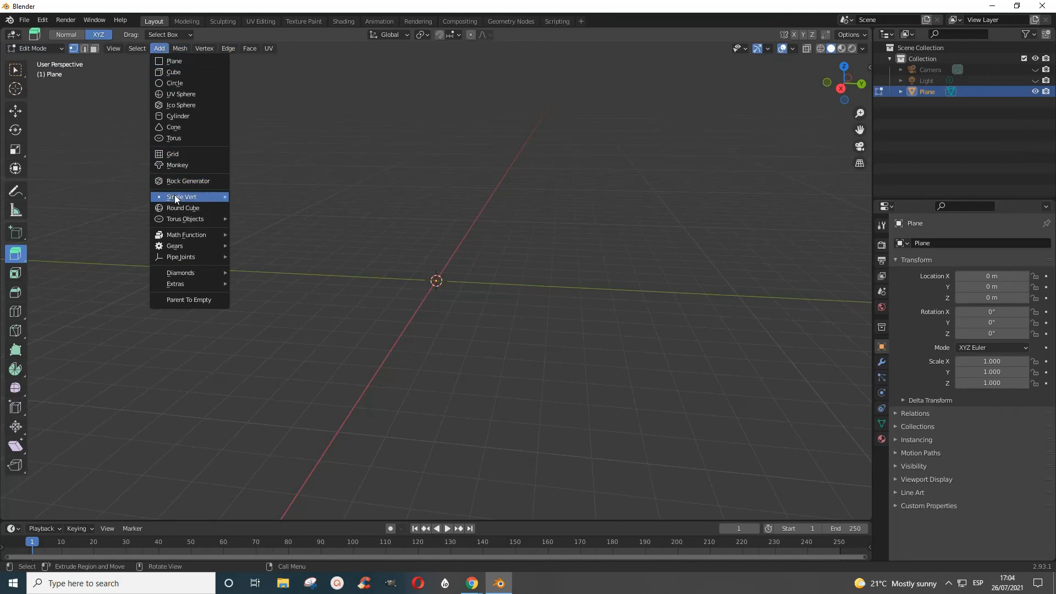
mouse_move(174, 199)
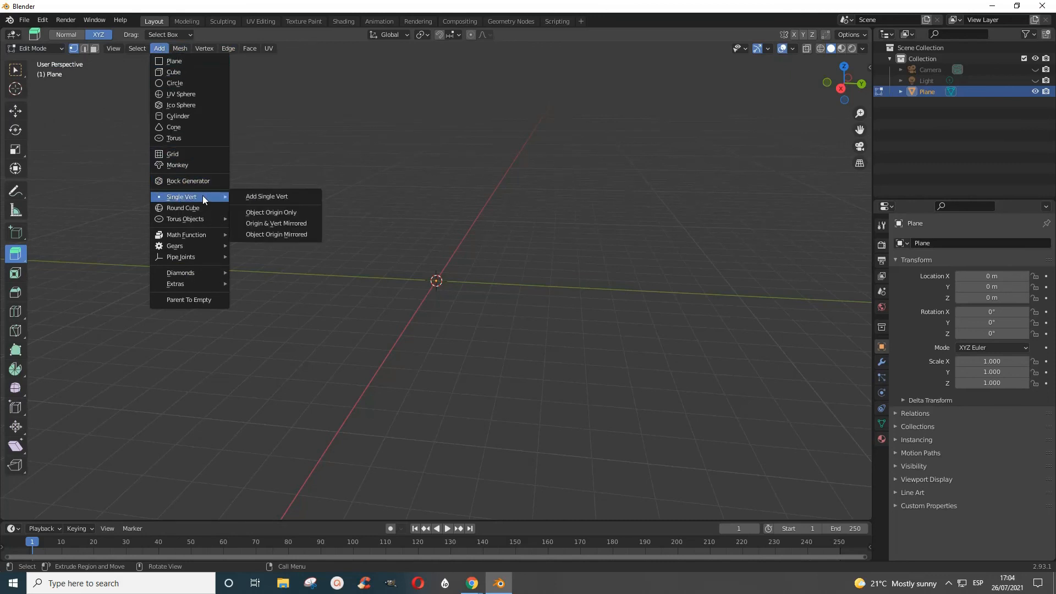
left_click(263, 197)
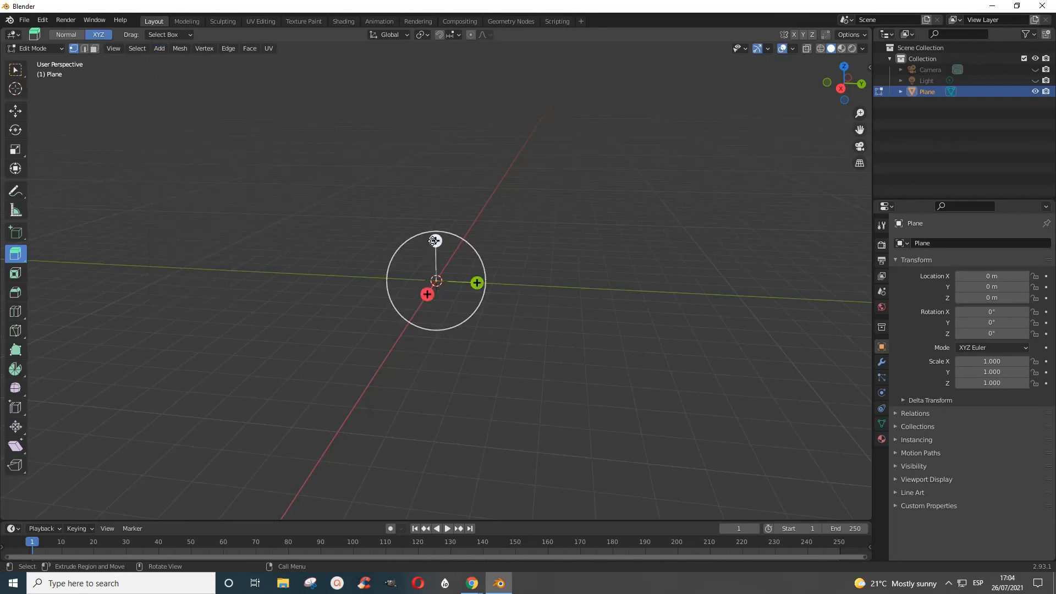
left_click_drag(434, 241, 438, 197)
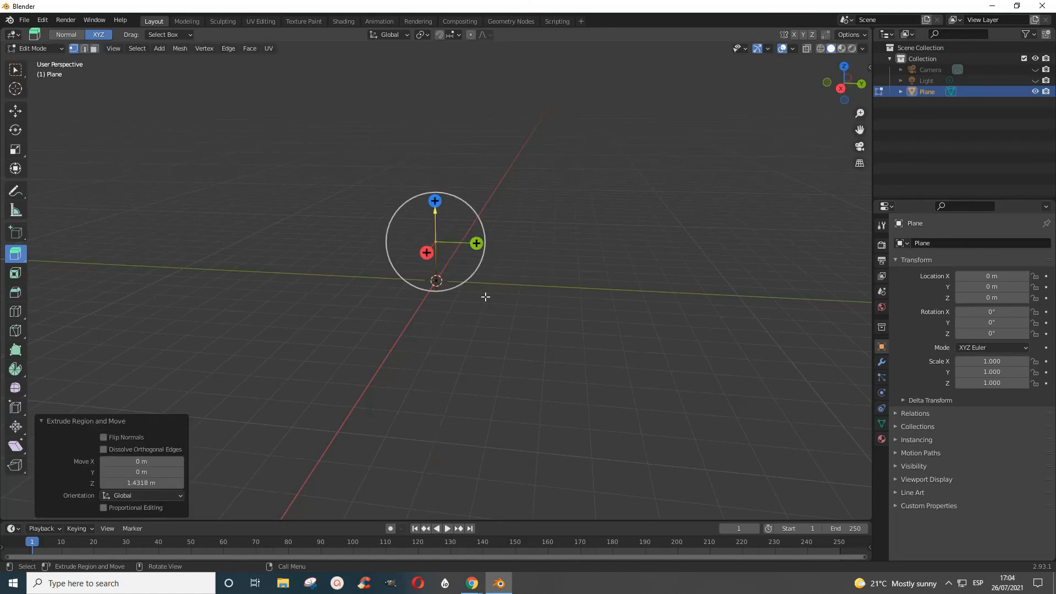